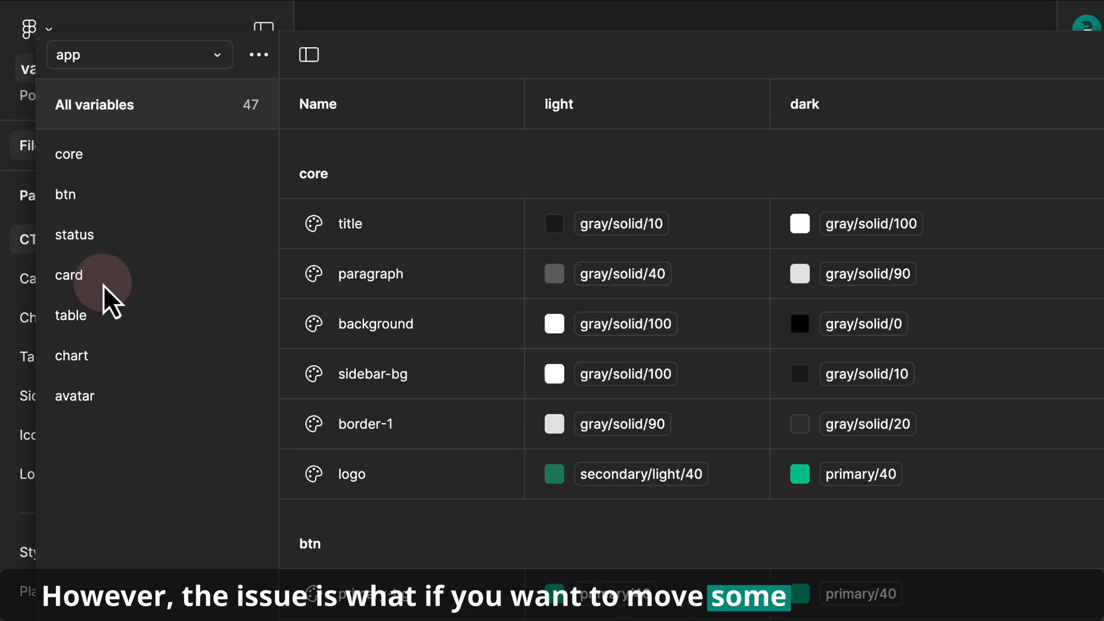
# - Browse the app collection's variable groups and open the btn group
pyautogui.click(97, 54)
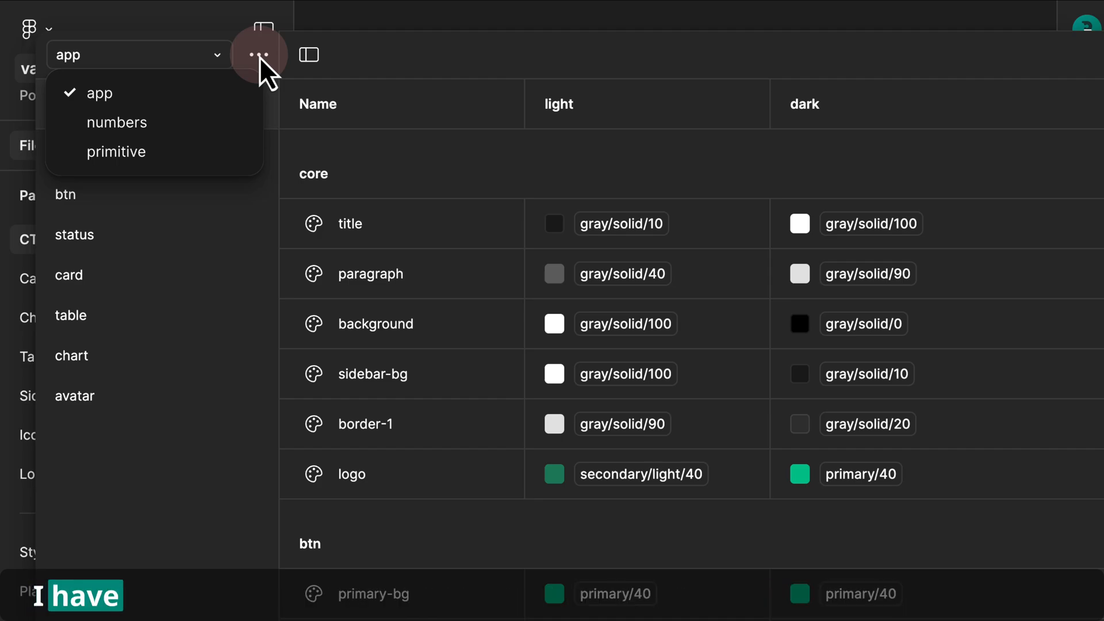
pyautogui.click(359, 56)
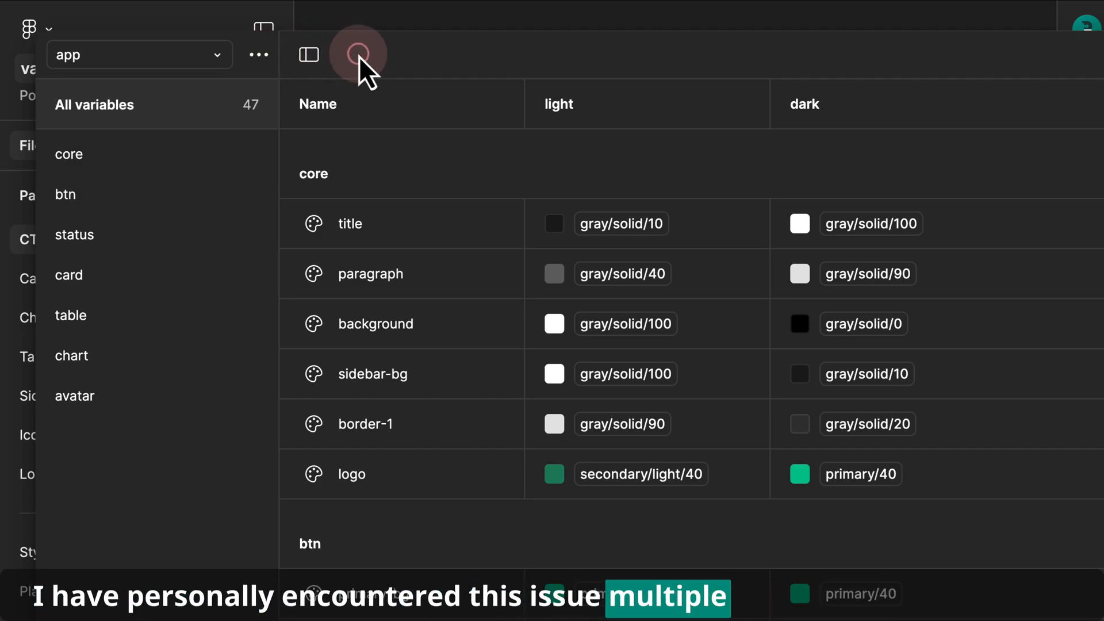
pyautogui.click(85, 193)
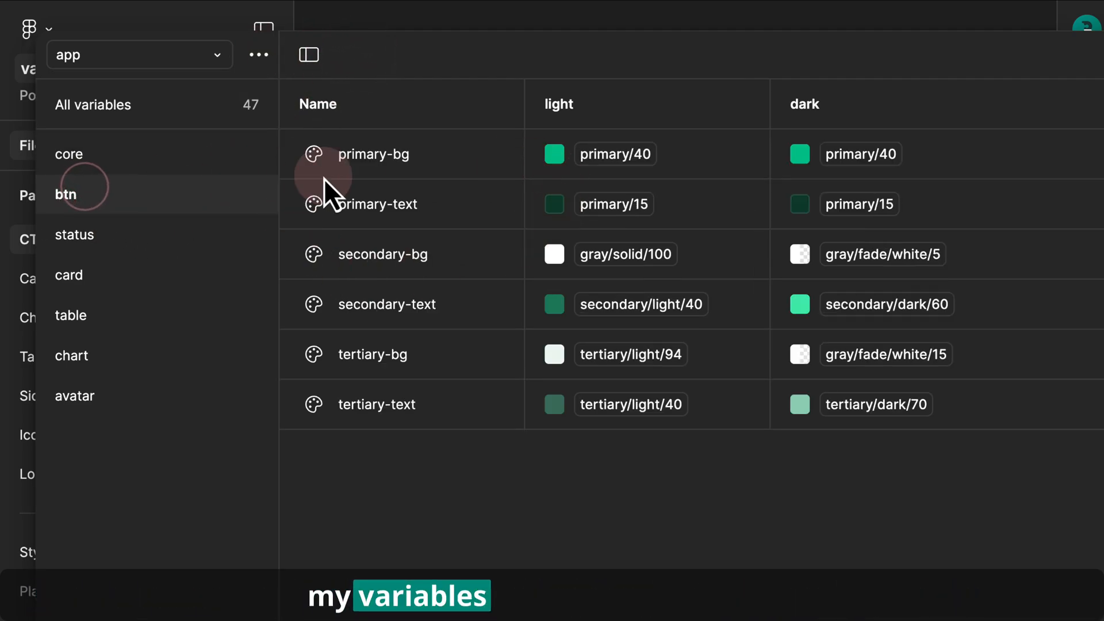
# - Select all six variables in the btn group and copy them
pyautogui.click(374, 170)
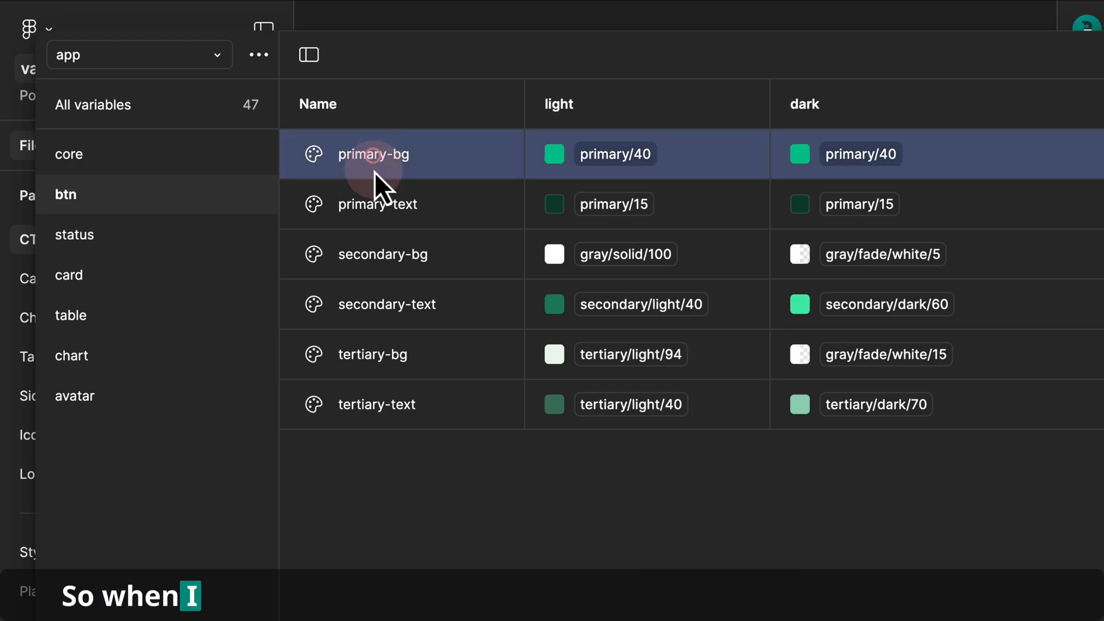
pyautogui.keyDown('shift'); pyautogui.click(371, 394); pyautogui.keyUp('shift')
pyautogui.rightClick(371, 393)
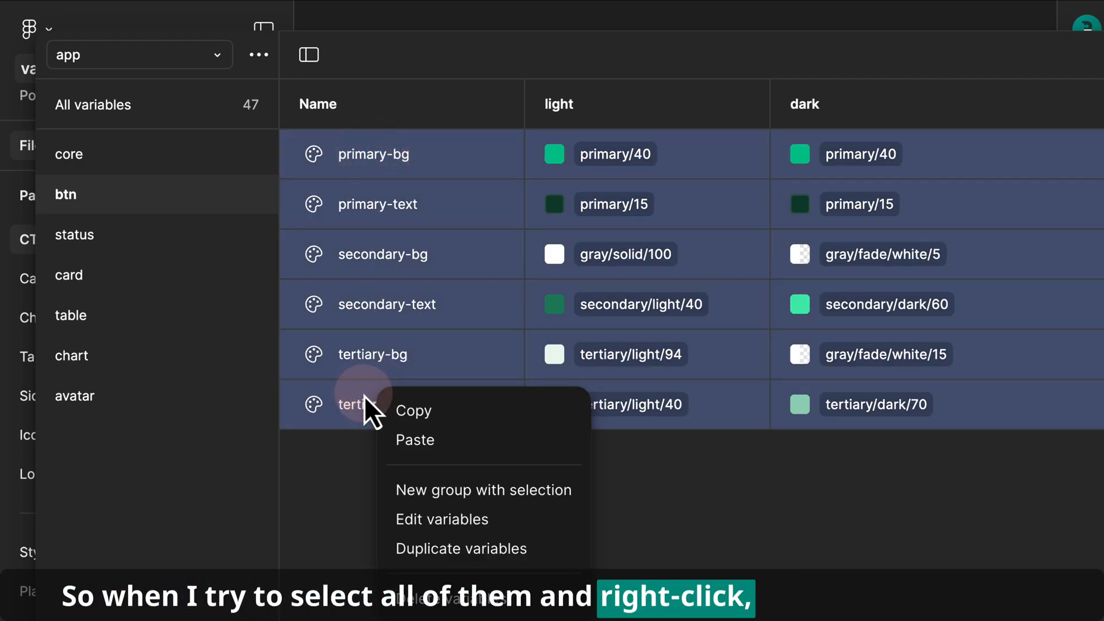
pyautogui.click(423, 412)
pyautogui.click(352, 467)
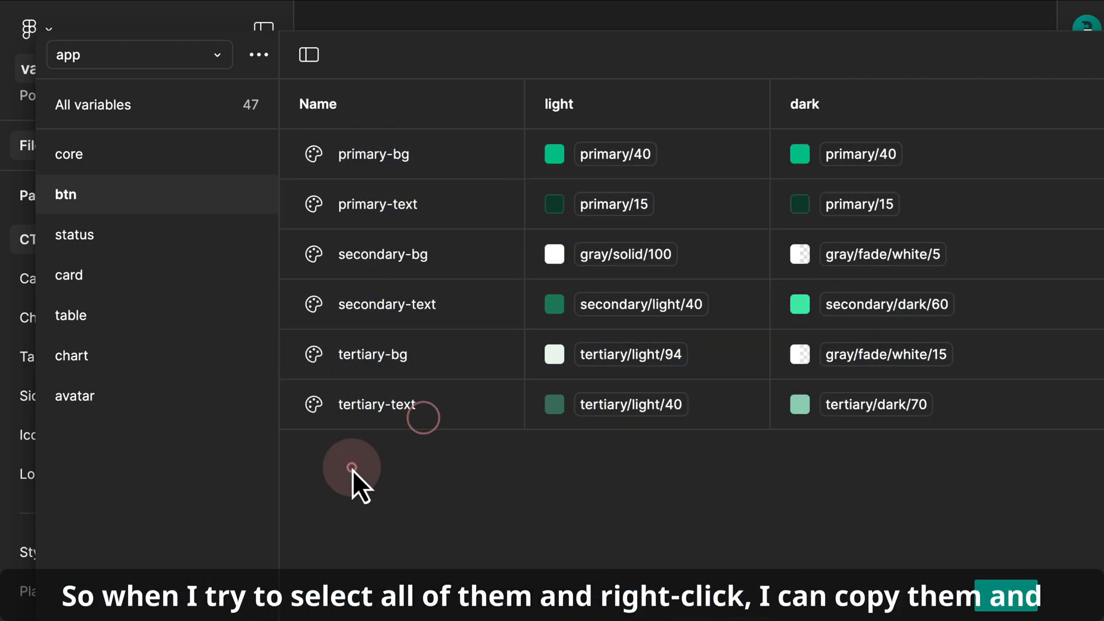
# - Create a new variable collection and paste the copied button variables into it
pyautogui.click(260, 54)
pyautogui.click(222, 175)
pyautogui.click(403, 154)
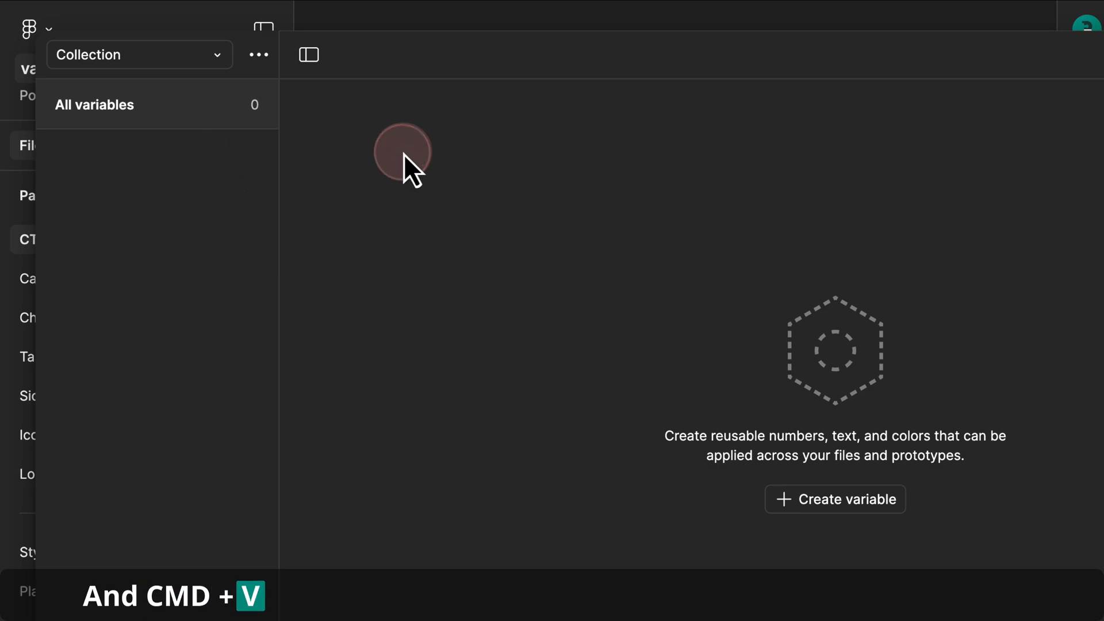
pyautogui.press('super+v')
pyautogui.click(449, 522)
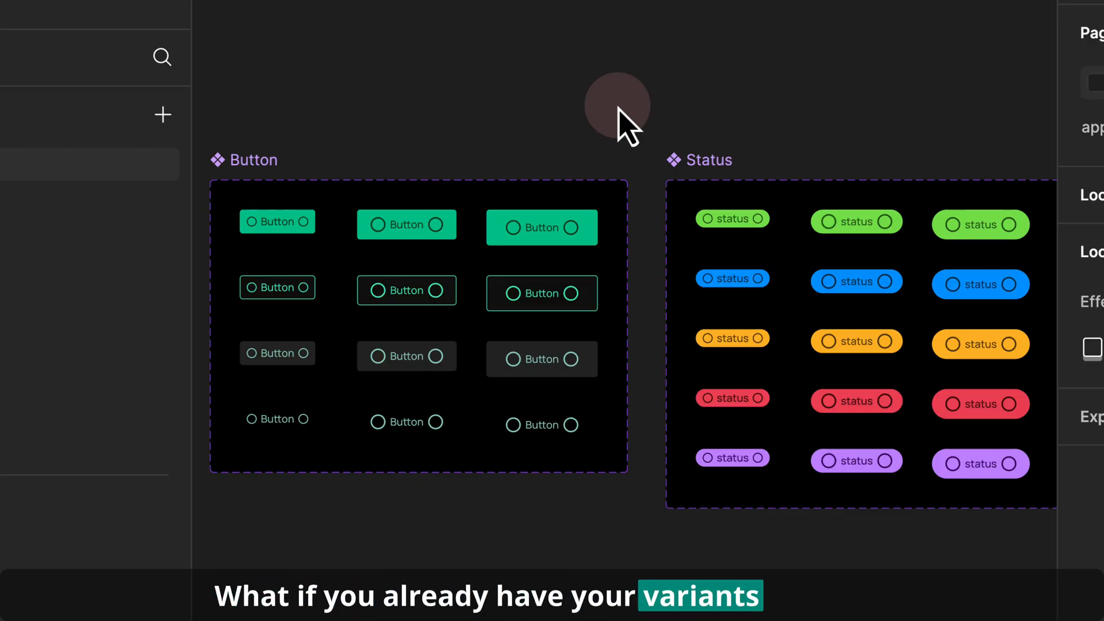
# - Place a large primary Button instance on the canvas above the Button component set
pyautogui.click(550, 224)
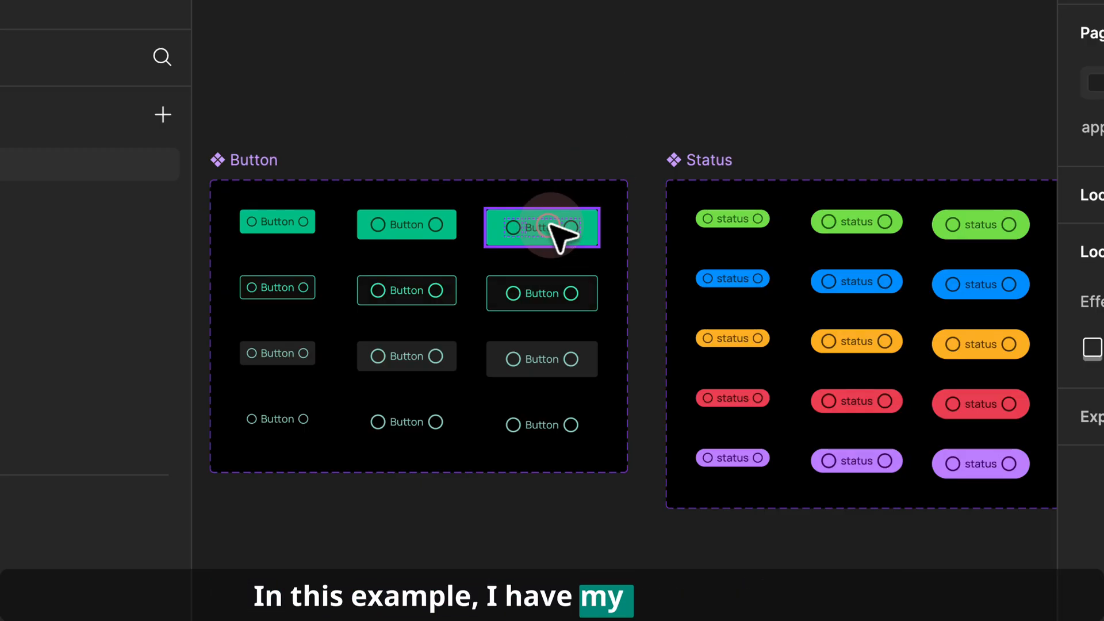
pyautogui.moveTo(547, 229); pyautogui.dragTo(567, 98)
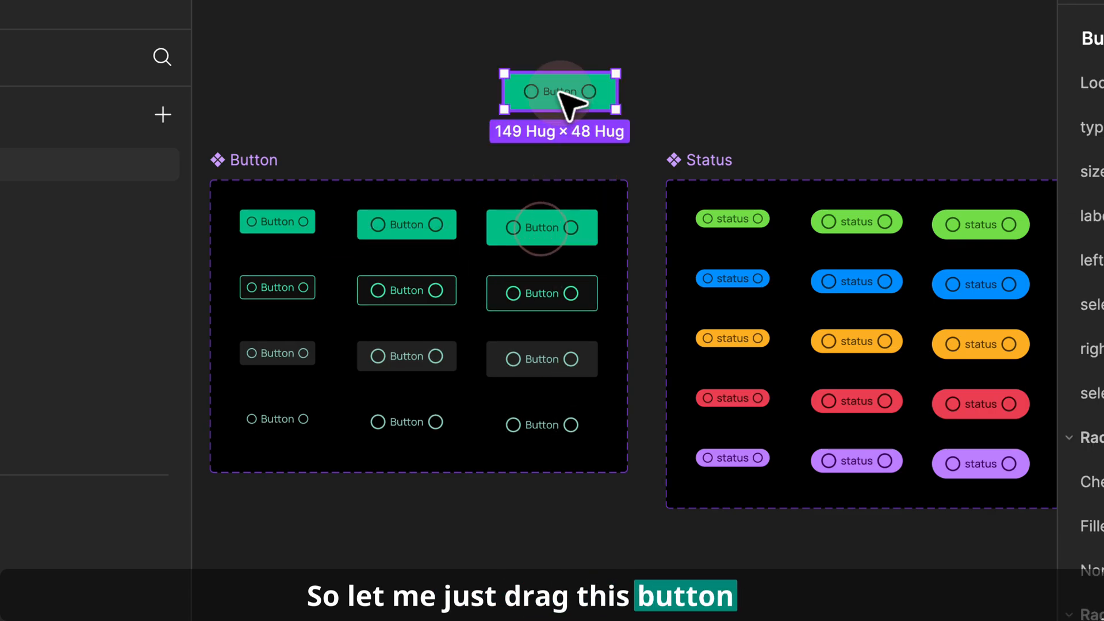
pyautogui.scroll(5, 516, 96)
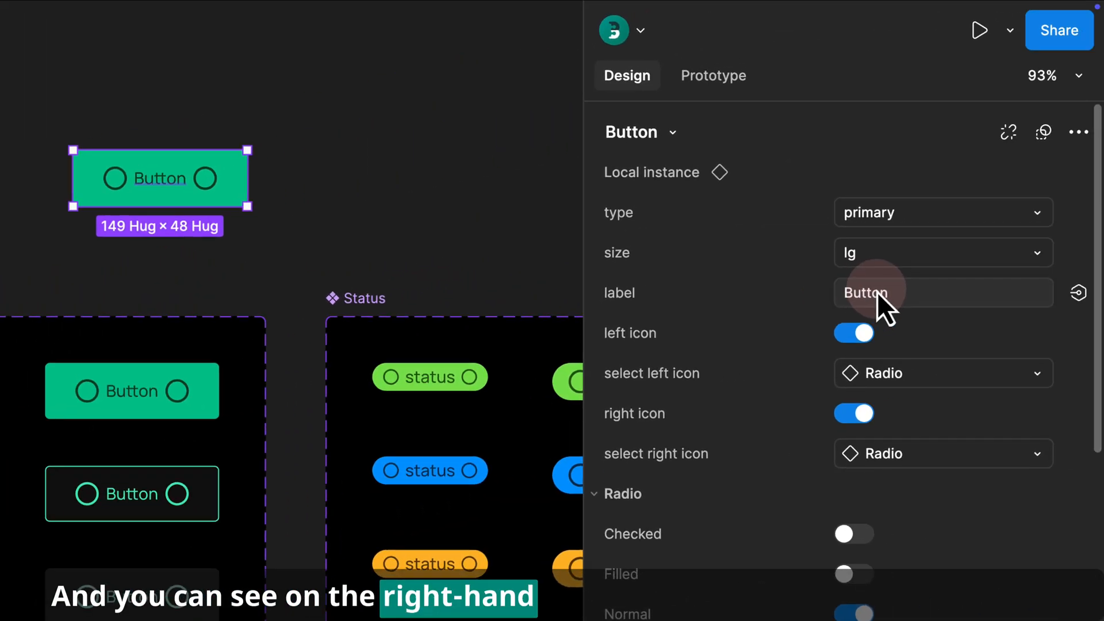
# - Set the button instance's label to sdadsa
pyautogui.moveTo(580, 269); pyautogui.dragTo(473, 269)
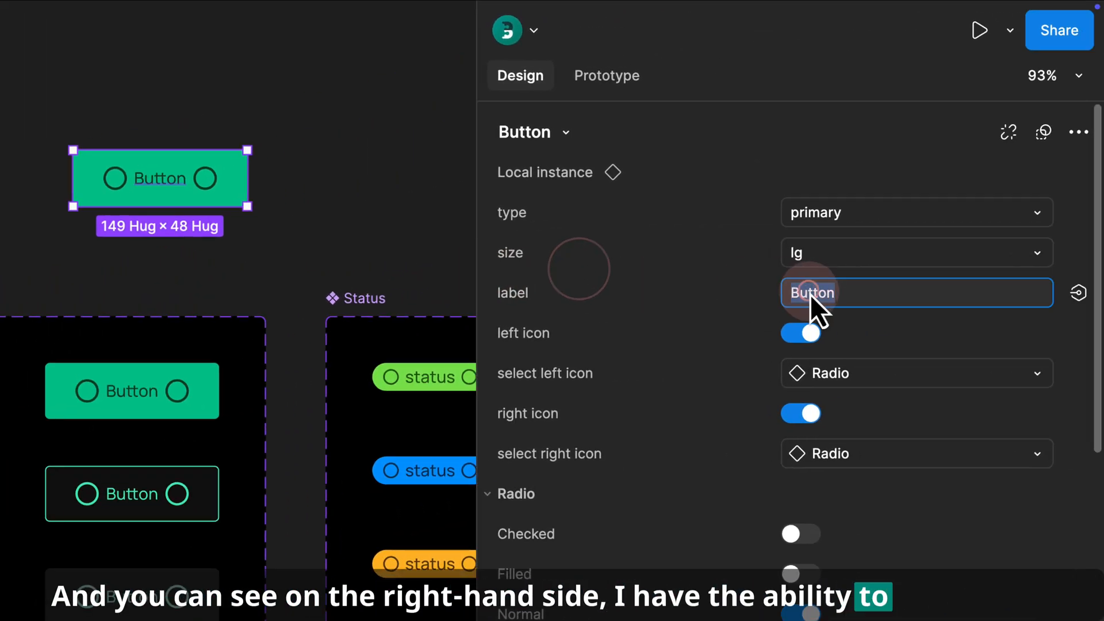
pyautogui.write('sdadsa')
# - Swap the button's left icon to the Preview icon
pyautogui.click(865, 333)
pyautogui.click(855, 375)
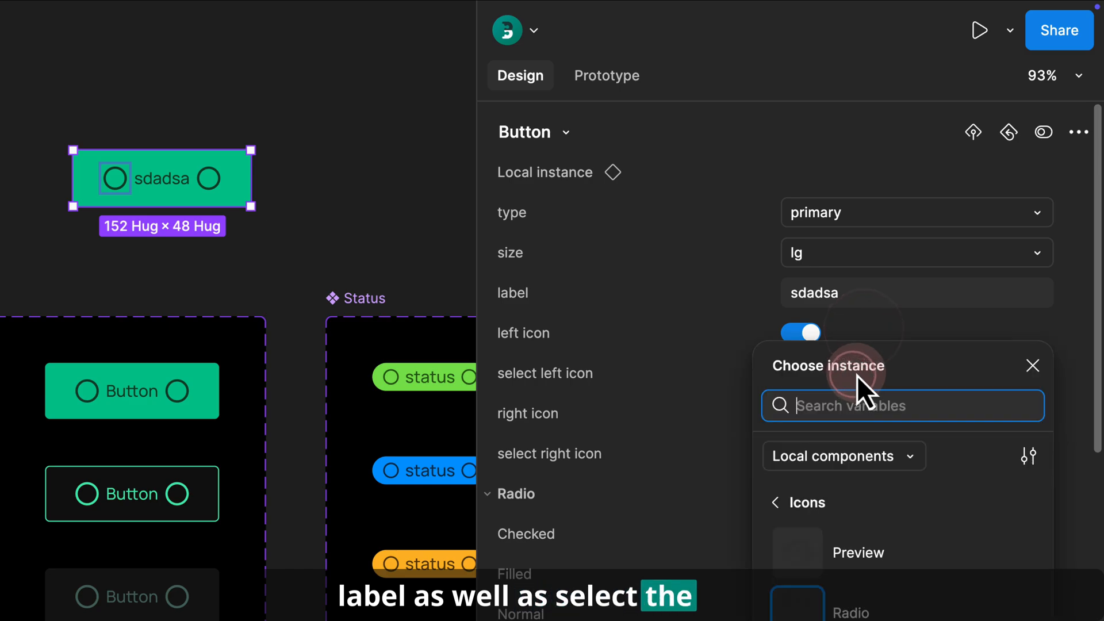
pyautogui.click(715, 439)
# - Swap the button's right icon to the Restore icon
pyautogui.click(944, 333)
pyautogui.click(906, 442)
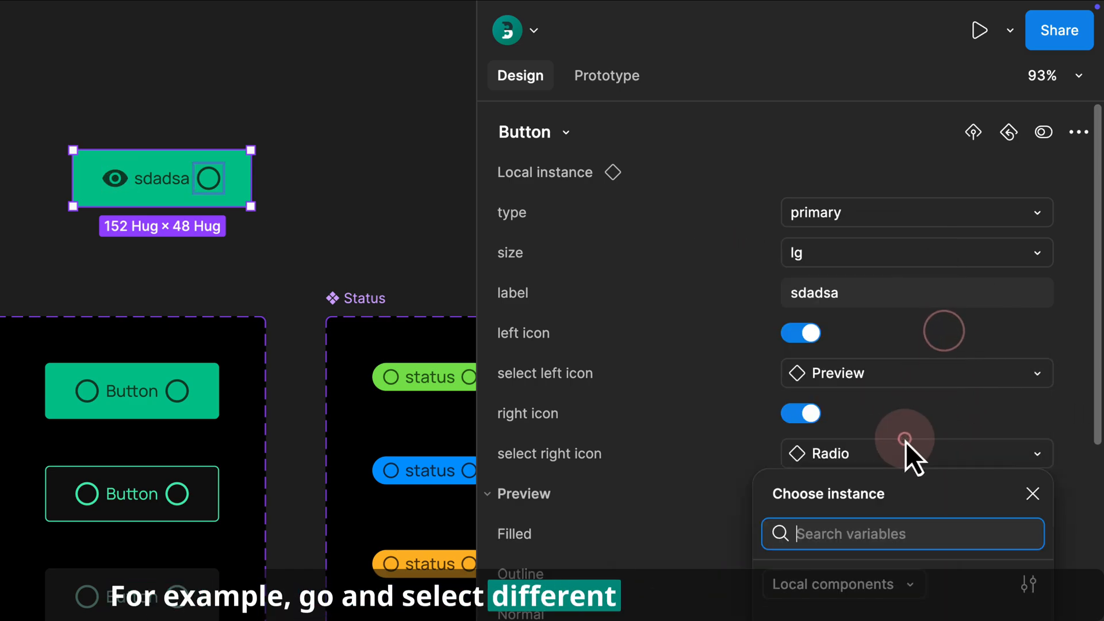
pyautogui.click(851, 619)
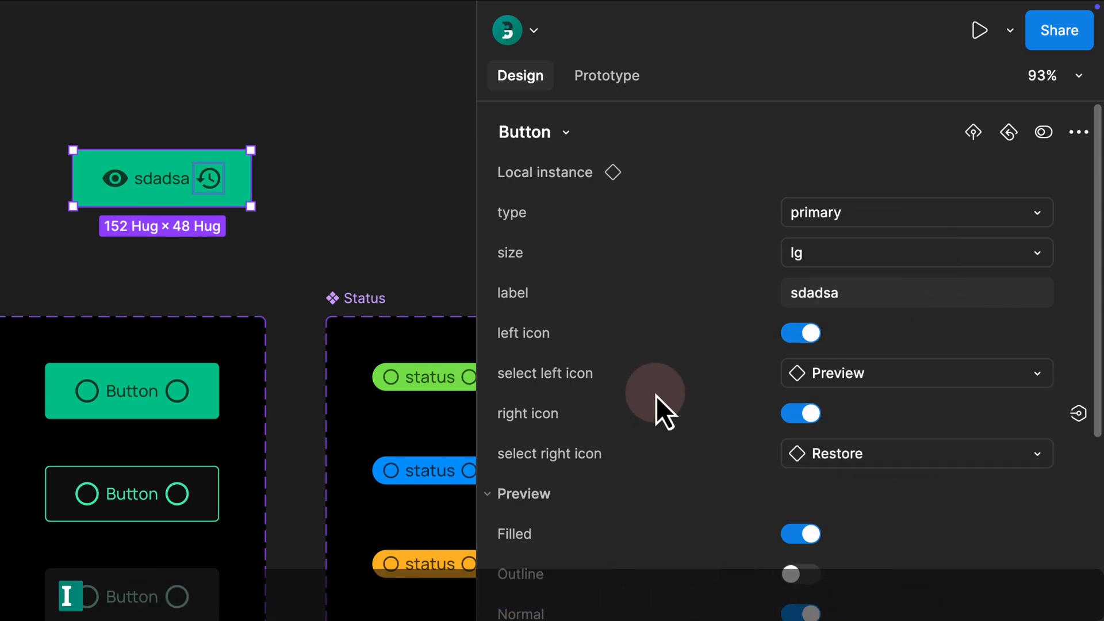
# - Set the button's size to md and its type to tertiary
pyautogui.click(818, 251)
pyautogui.click(828, 224)
pyautogui.click(843, 220)
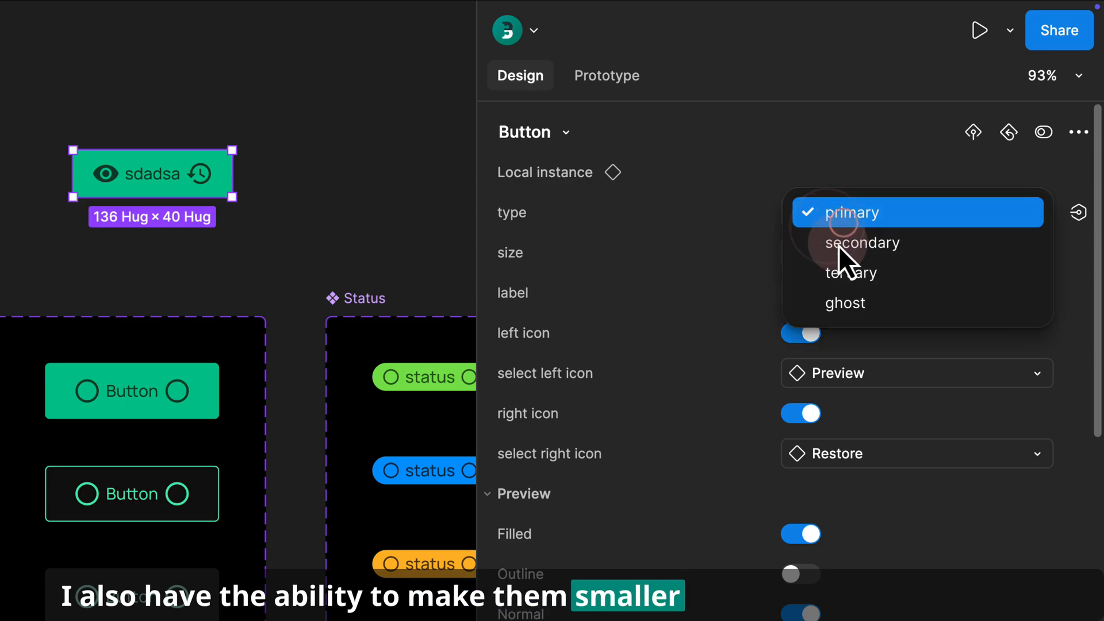
pyautogui.click(843, 272)
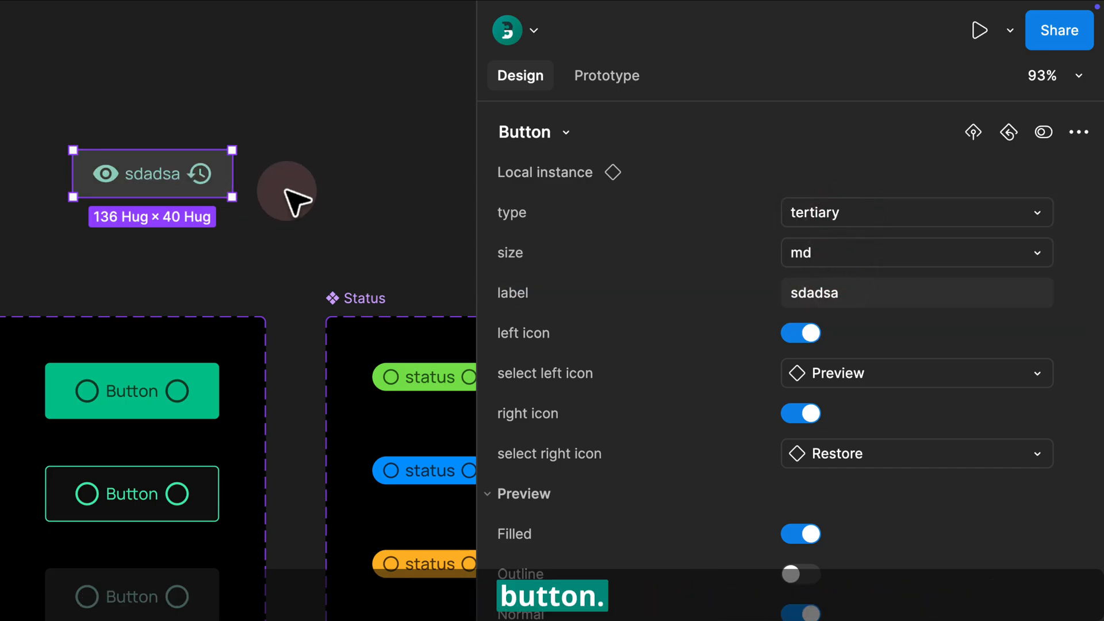
# - Set the nested Preview icon's toggles so Filled and Disabled are on
pyautogui.click(801, 534)
pyautogui.click(801, 574)
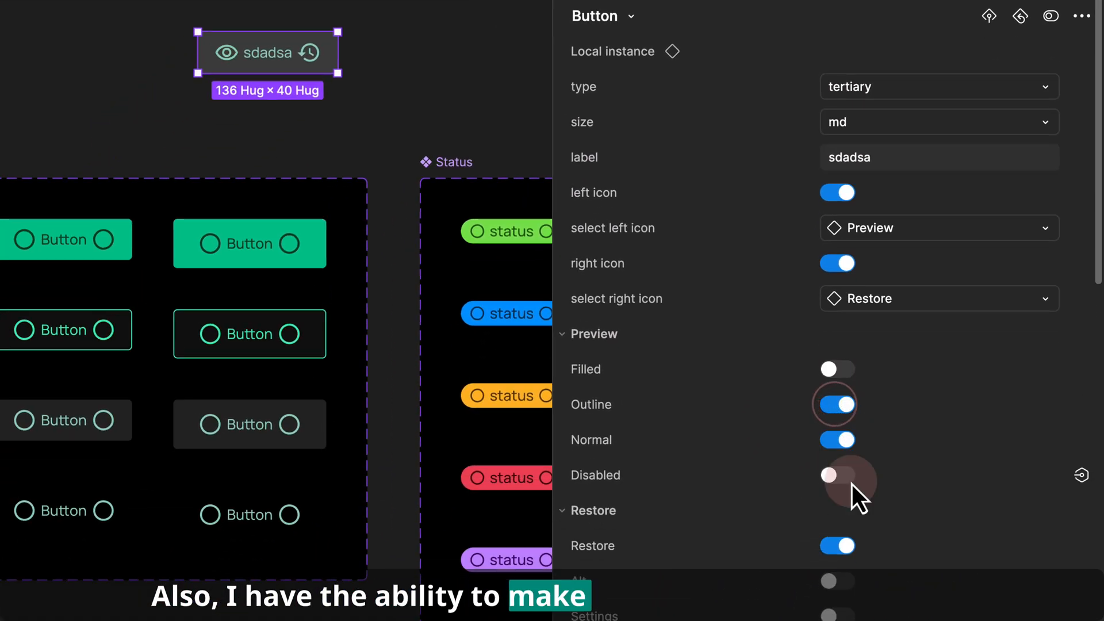
pyautogui.click(833, 473)
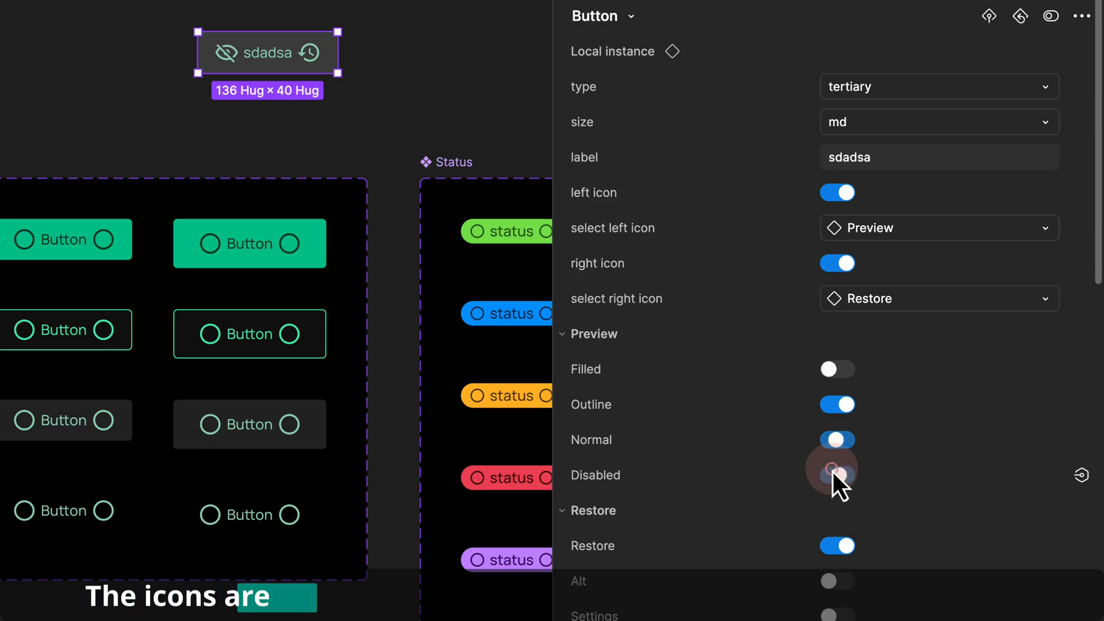
pyautogui.click(844, 373)
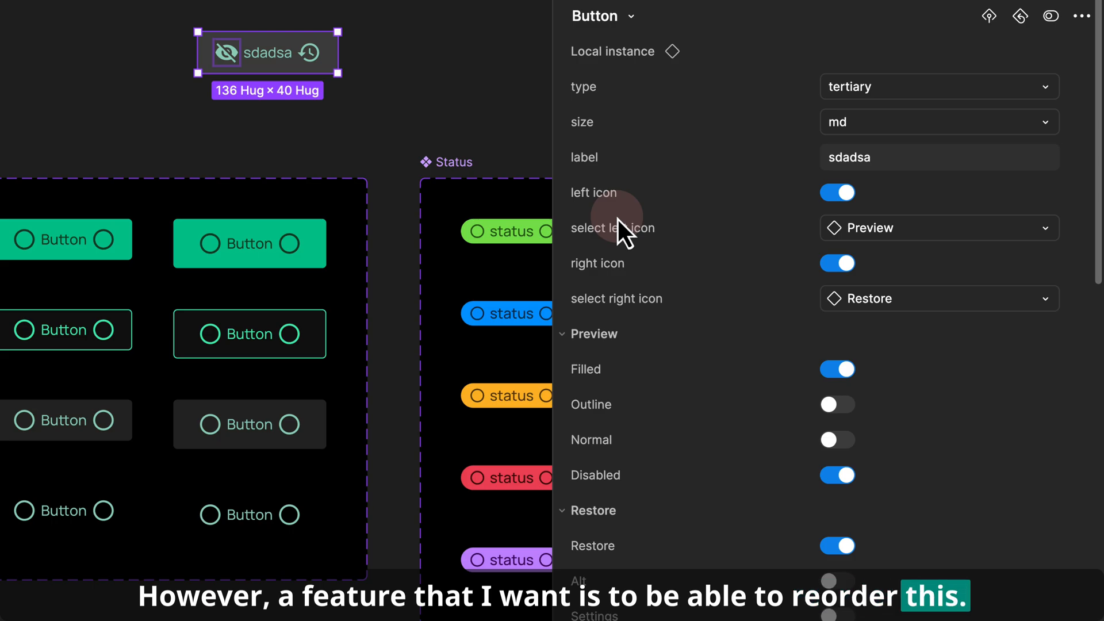
# - Select the Button component set and try to reorder its type and size properties by dragging
pyautogui.click(383, 141)
pyautogui.moveTo(180, 142); pyautogui.dragTo(318, 132)
pyautogui.moveTo(239, 131); pyautogui.dragTo(348, 121)
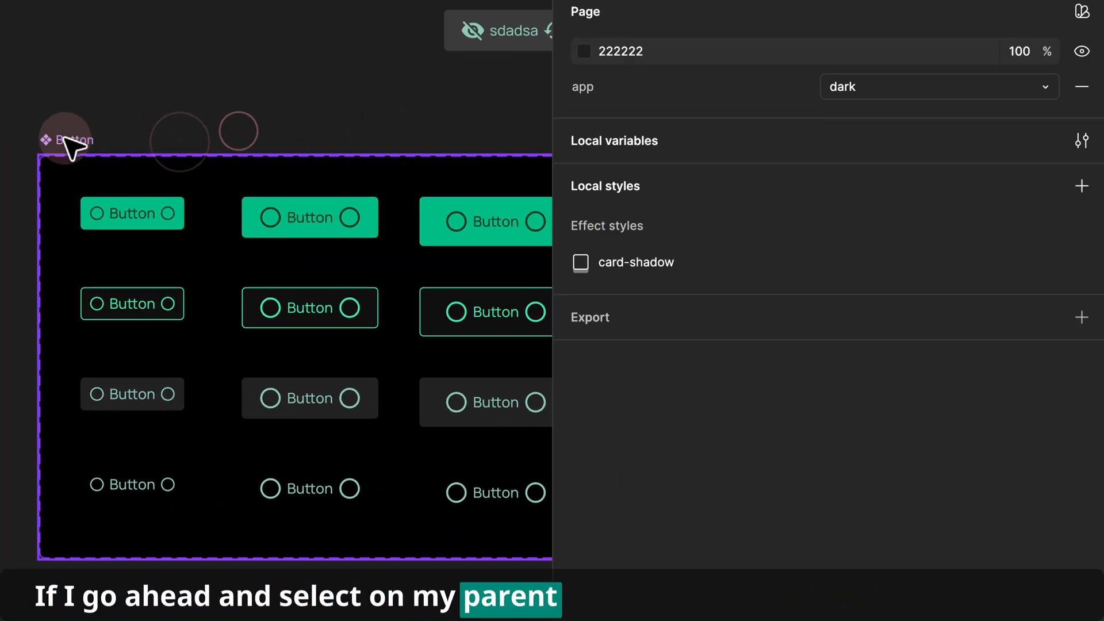
pyautogui.click(69, 142)
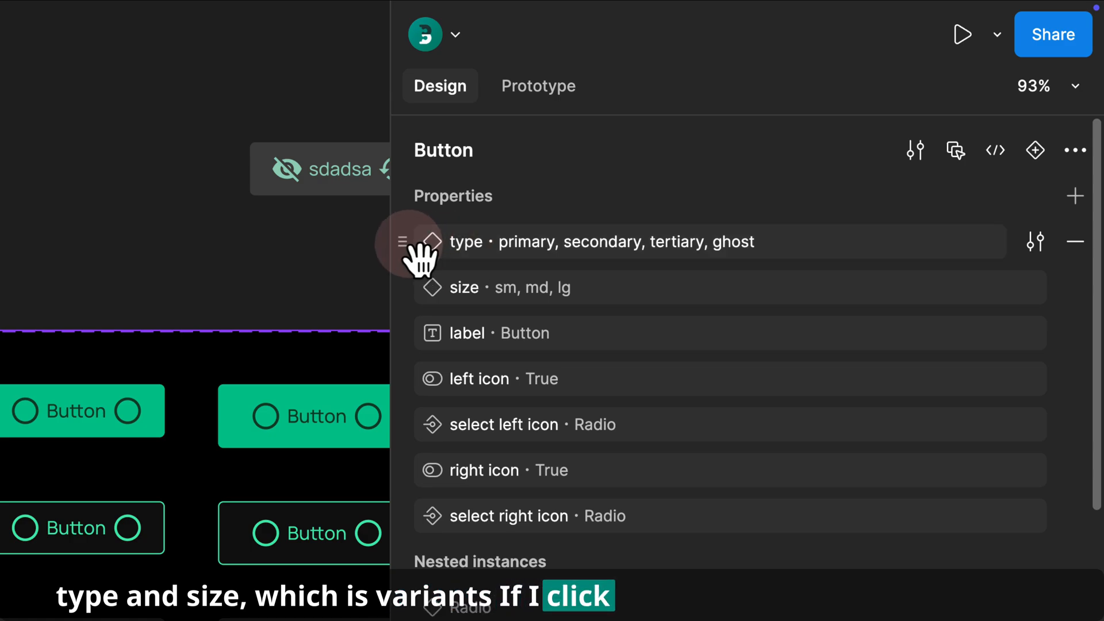
pyautogui.moveTo(409, 243); pyautogui.dragTo(464, 247)
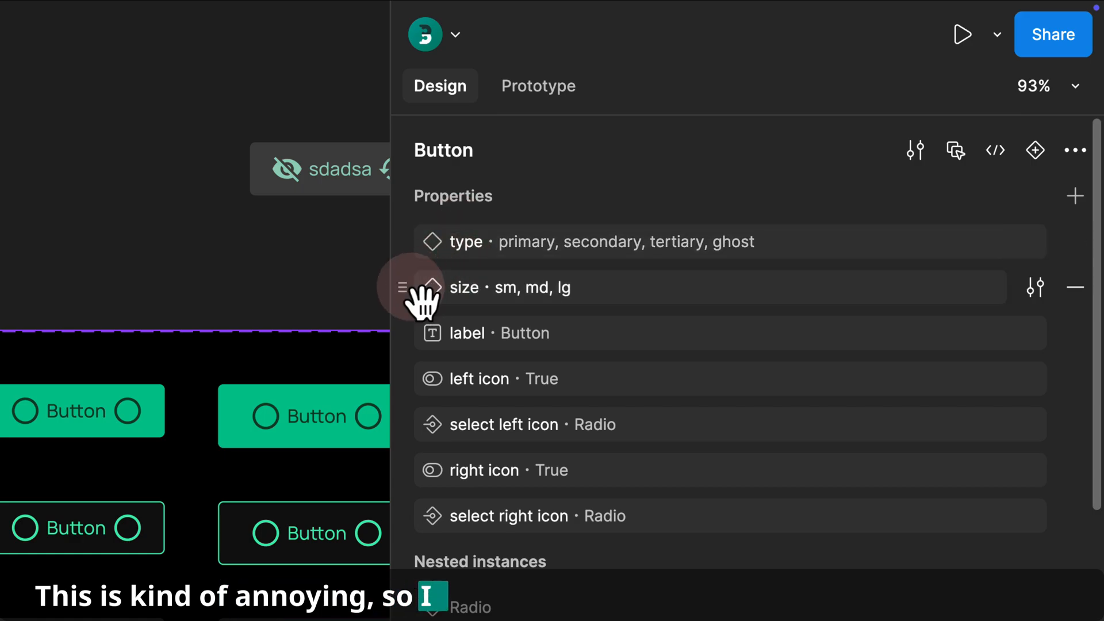
pyautogui.click(402, 287)
pyautogui.moveTo(419, 293); pyautogui.dragTo(489, 253)
pyautogui.click(473, 291)
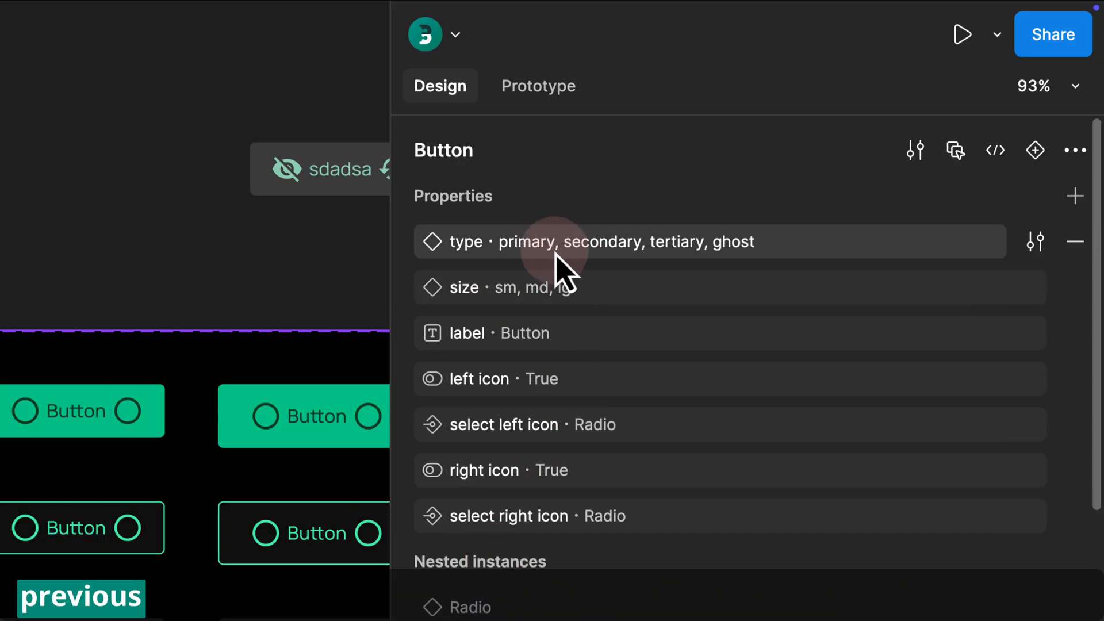
pyautogui.click(517, 237)
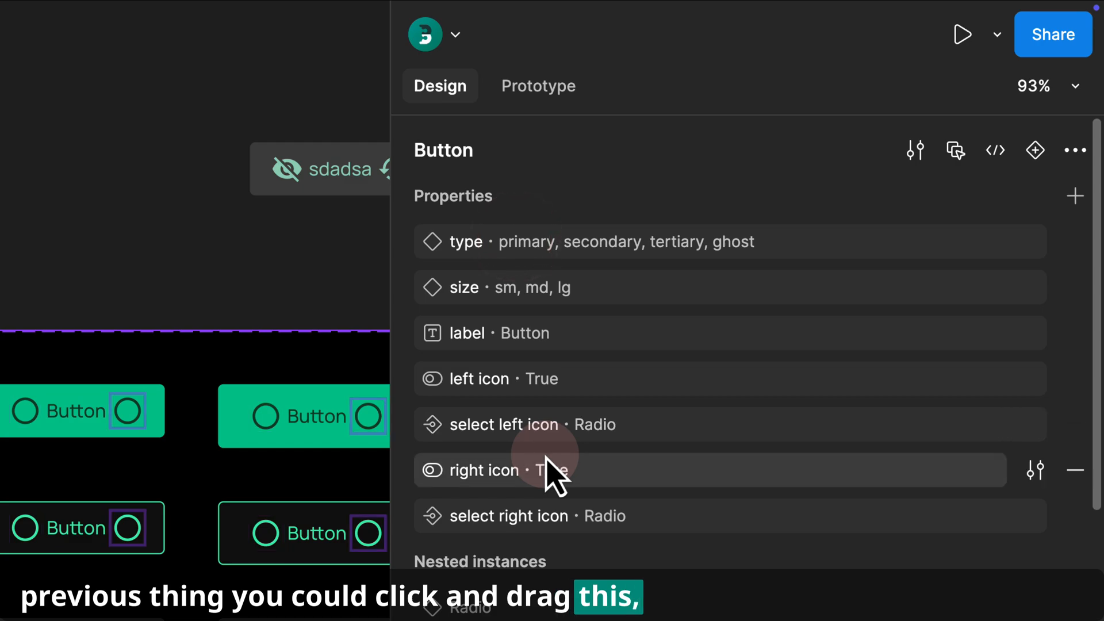
pyautogui.click(535, 213)
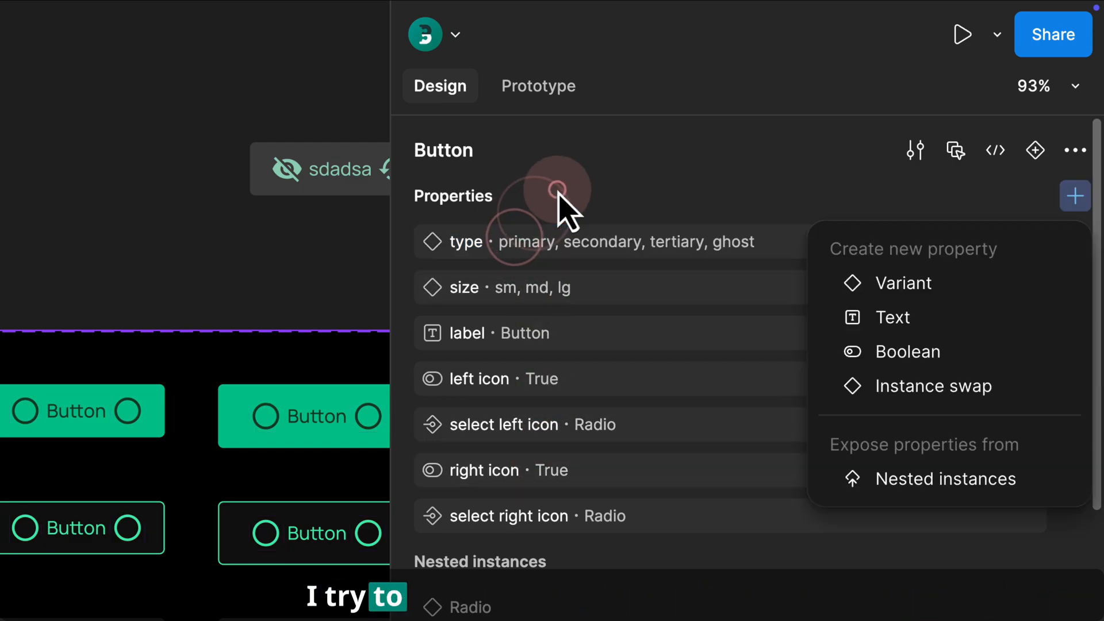
pyautogui.click(586, 196)
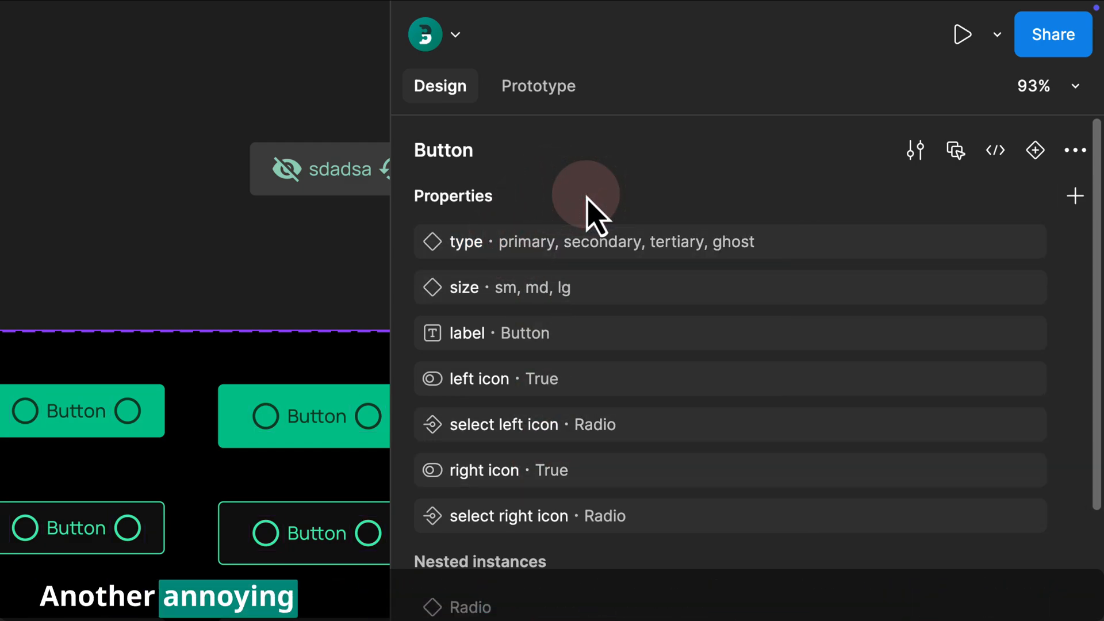
pyautogui.click(440, 248)
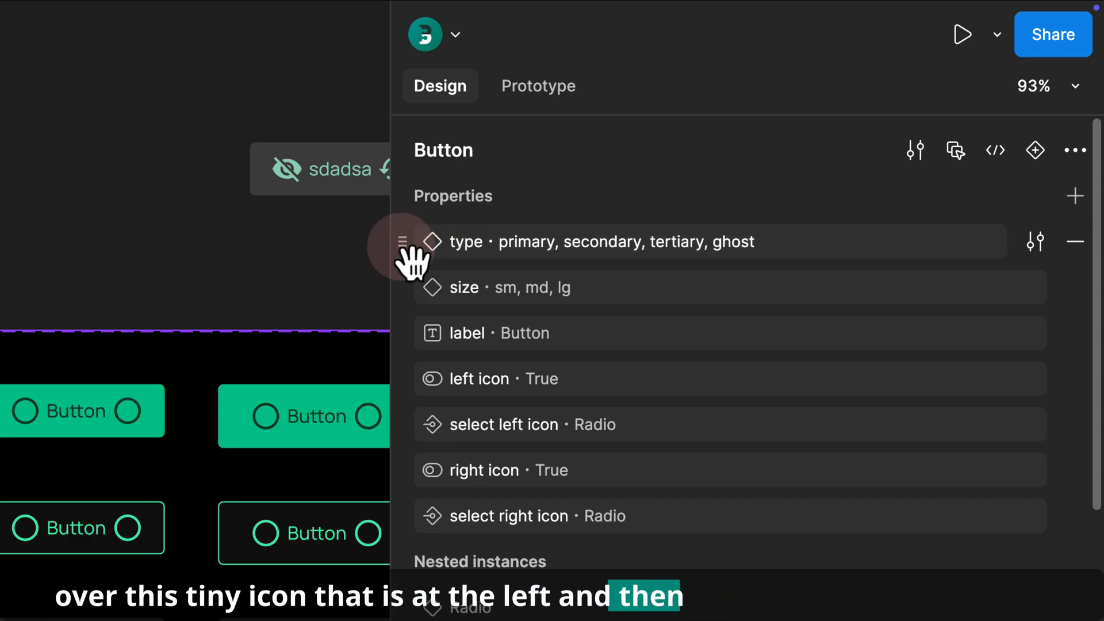
# - Drag the type property below size in the Button's property list, then drag it back to the top
pyautogui.moveTo(402, 248); pyautogui.dragTo(412, 287)
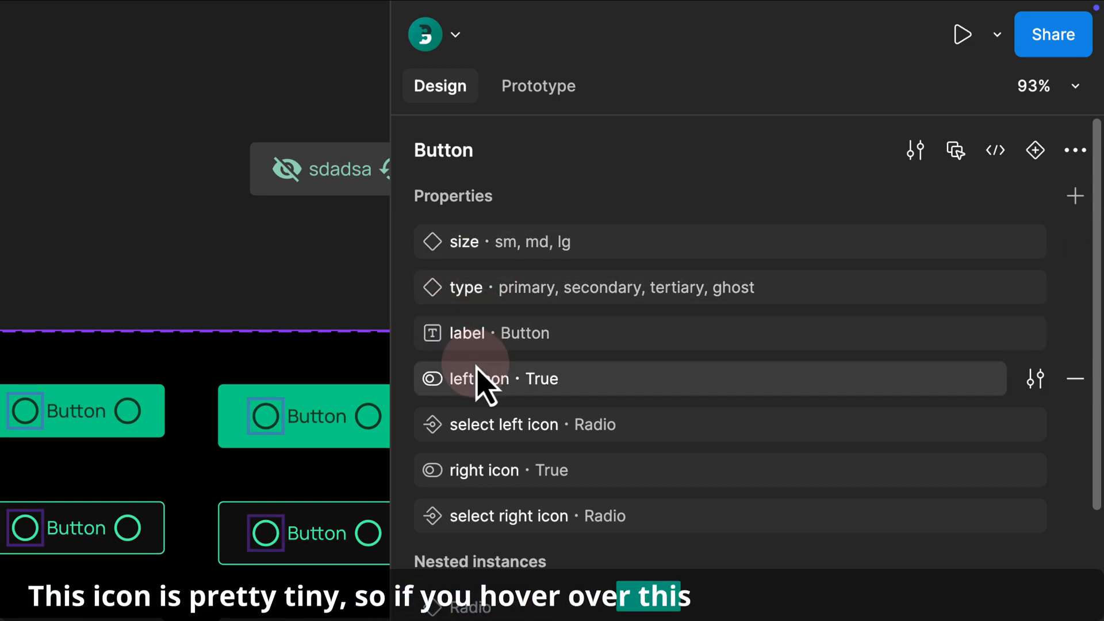
pyautogui.doubleClick(485, 298)
pyautogui.click(500, 307)
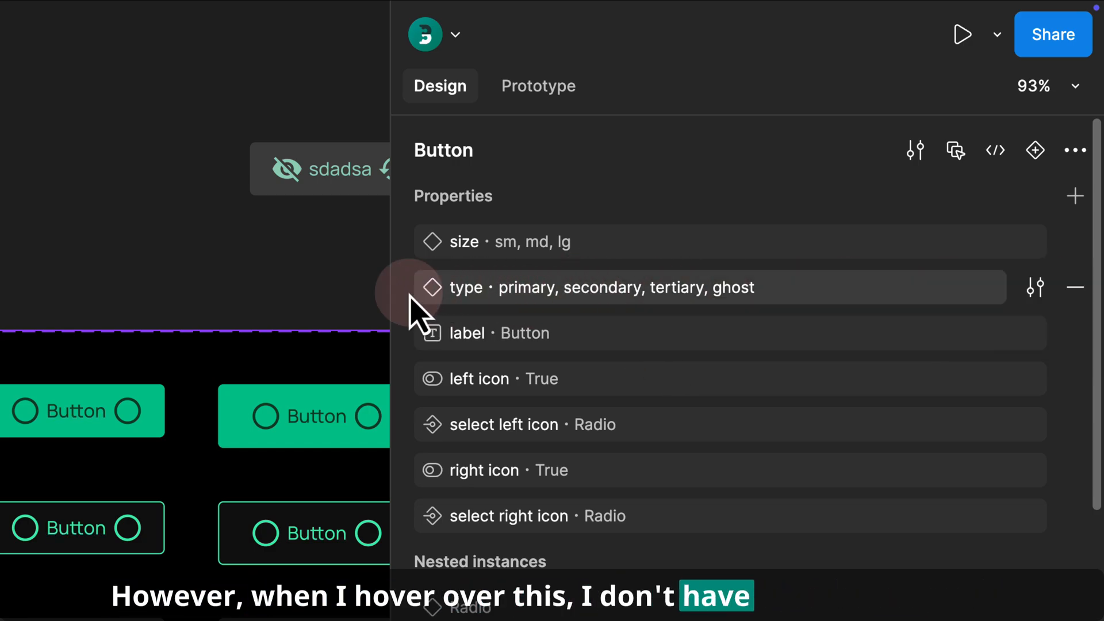
pyautogui.moveTo(416, 293)
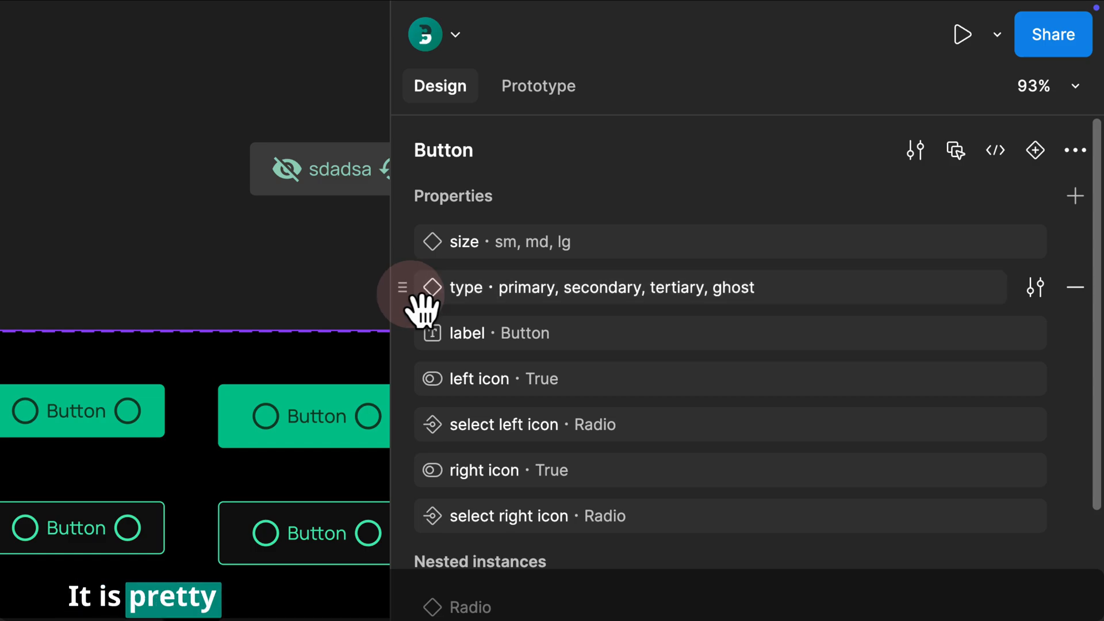
pyautogui.moveTo(418, 296); pyautogui.dragTo(421, 262)
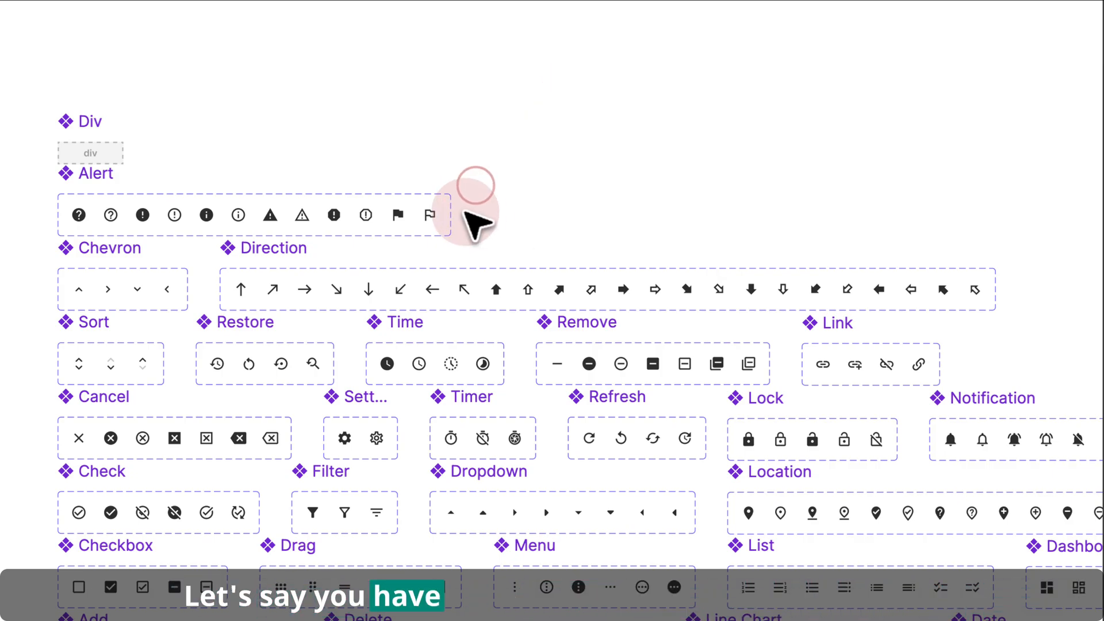
# - Place an alert icon, a left arrow and a time icon instance on the canvas above the icon sets
pyautogui.scroll(3, 329, 145)
pyautogui.moveTo(337, 271); pyautogui.dragTo(420, 145)
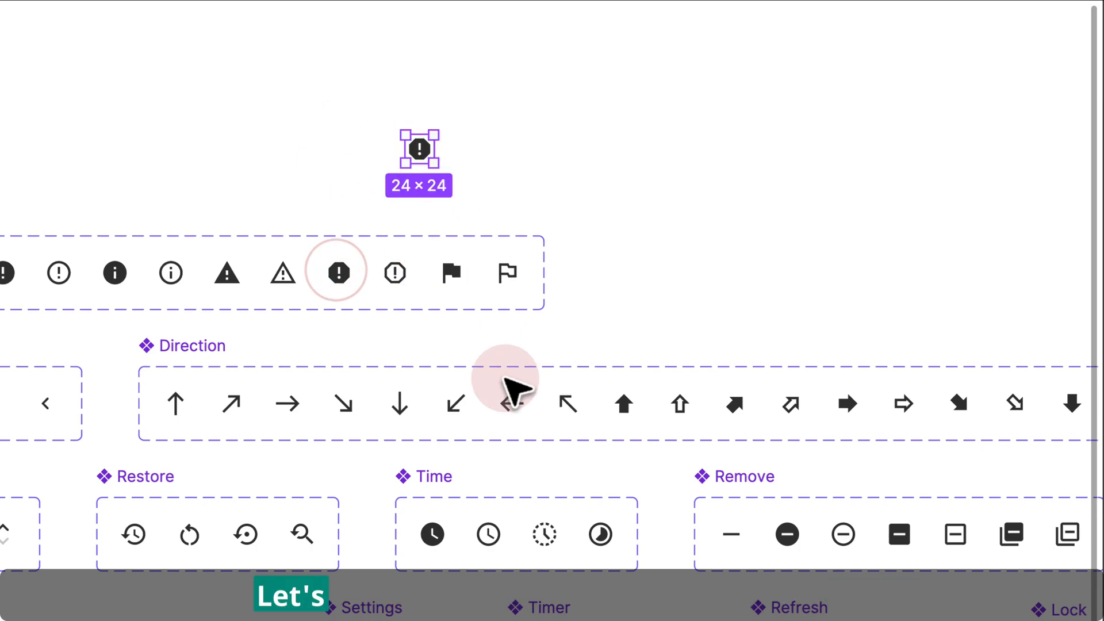
pyautogui.moveTo(510, 402); pyautogui.dragTo(600, 144)
pyautogui.moveTo(601, 535); pyautogui.dragTo(723, 158)
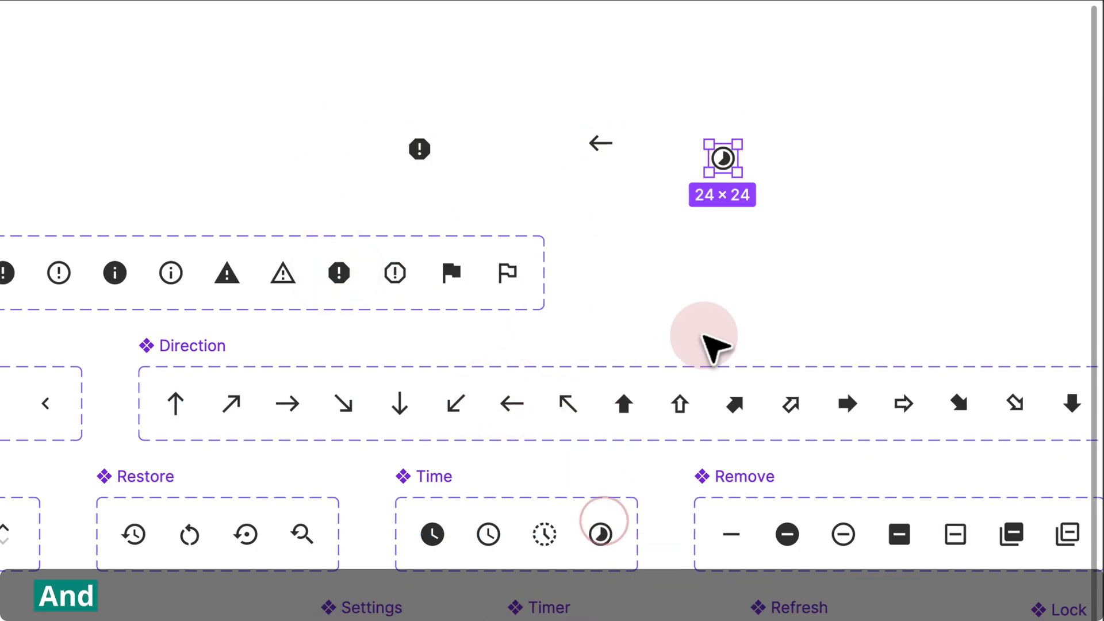
pyautogui.moveTo(635, 202); pyautogui.dragTo(629, 338)
pyautogui.click(715, 293)
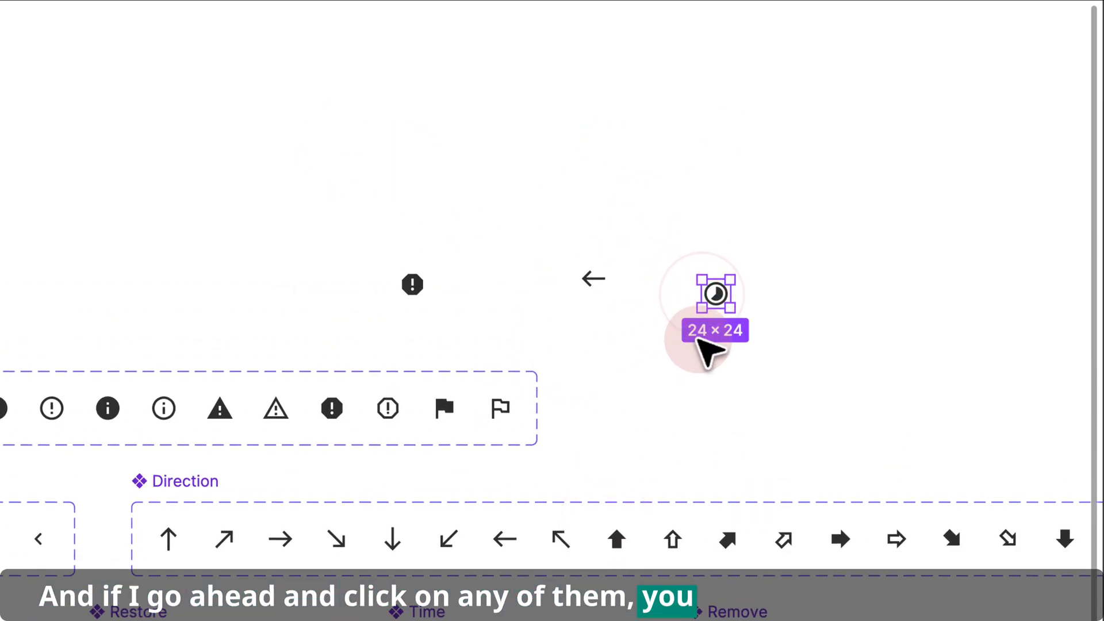
# - Try to scale the three placed icon instances together to a width of 16 with the Scale tool, and undo it
pyautogui.click(594, 279)
pyautogui.click(412, 284)
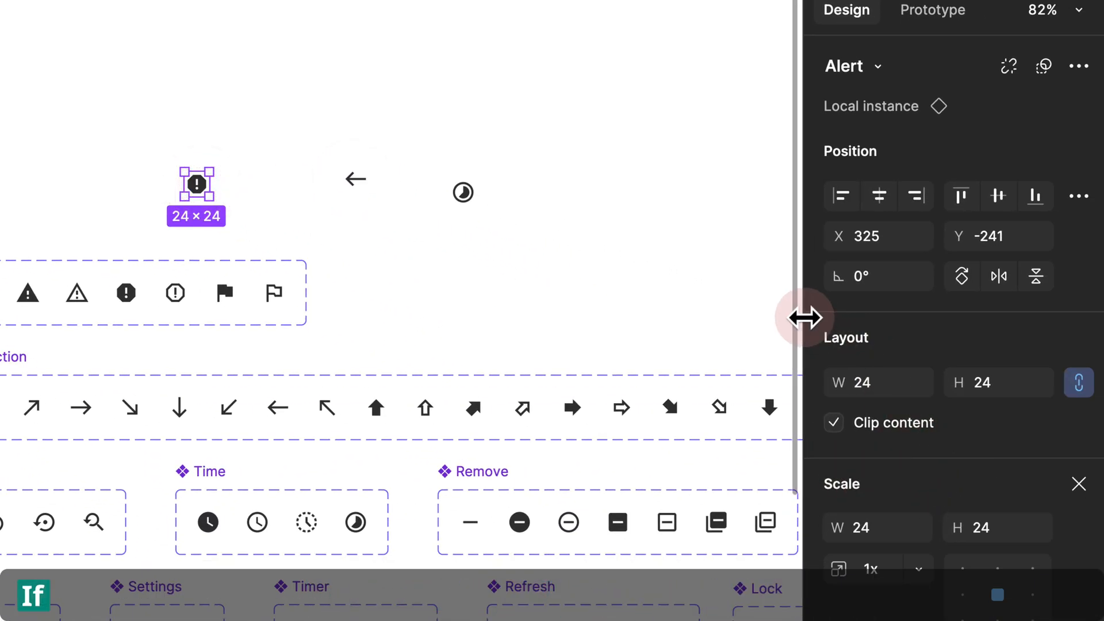
pyautogui.moveTo(805, 318); pyautogui.dragTo(592, 338)
pyautogui.click(577, 383)
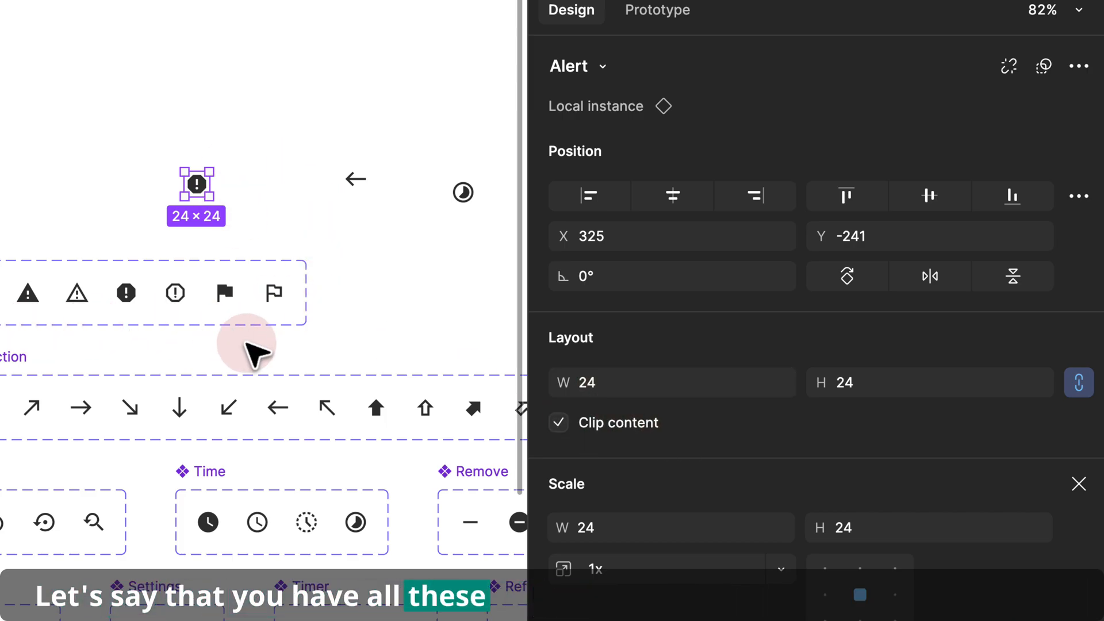
pyautogui.click(350, 275)
pyautogui.click(364, 234)
pyautogui.moveTo(346, 225); pyautogui.dragTo(279, 293)
pyautogui.scroll(-1, 377, 297)
pyautogui.moveTo(440, 185); pyautogui.dragTo(58, 309)
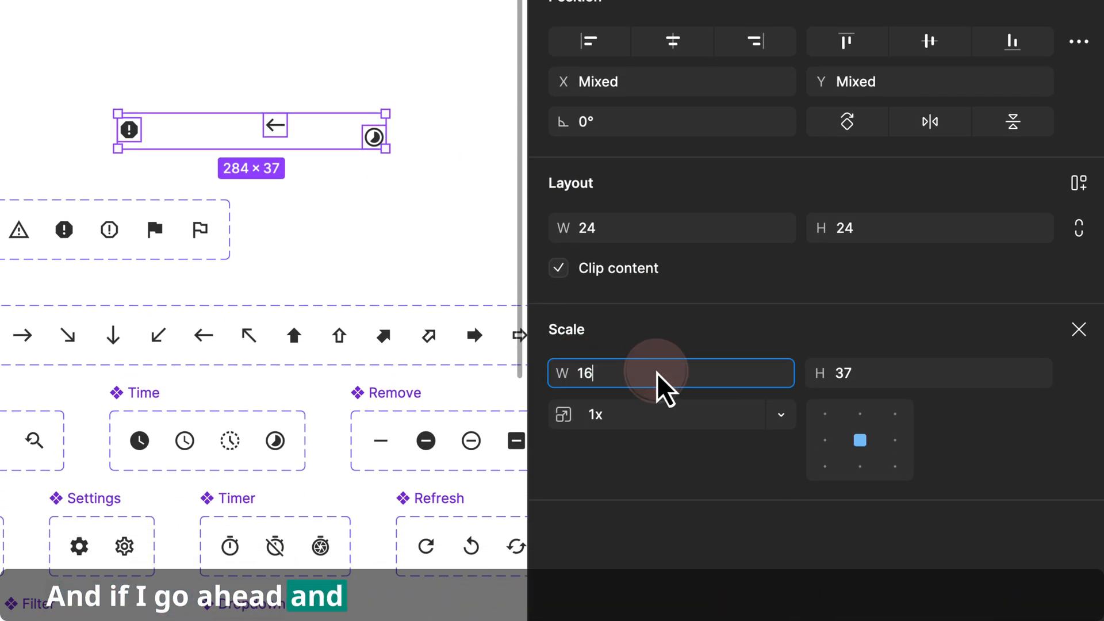
pyautogui.press('Return')
pyautogui.click(257, 33)
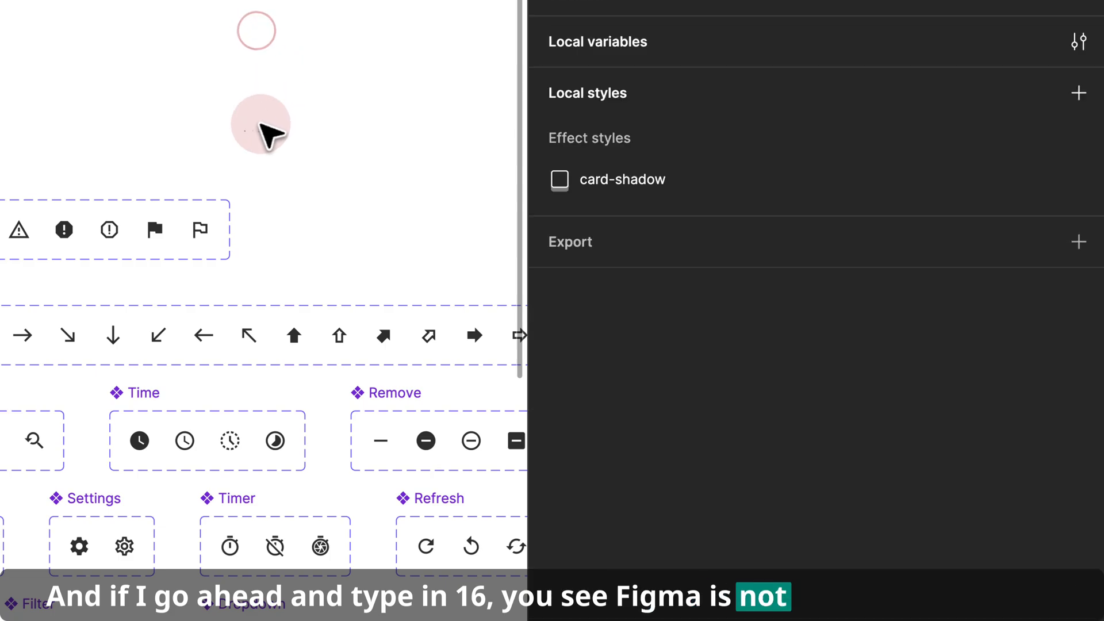
pyautogui.scroll(10, 256, 128)
pyautogui.scroll(3, 248, 138)
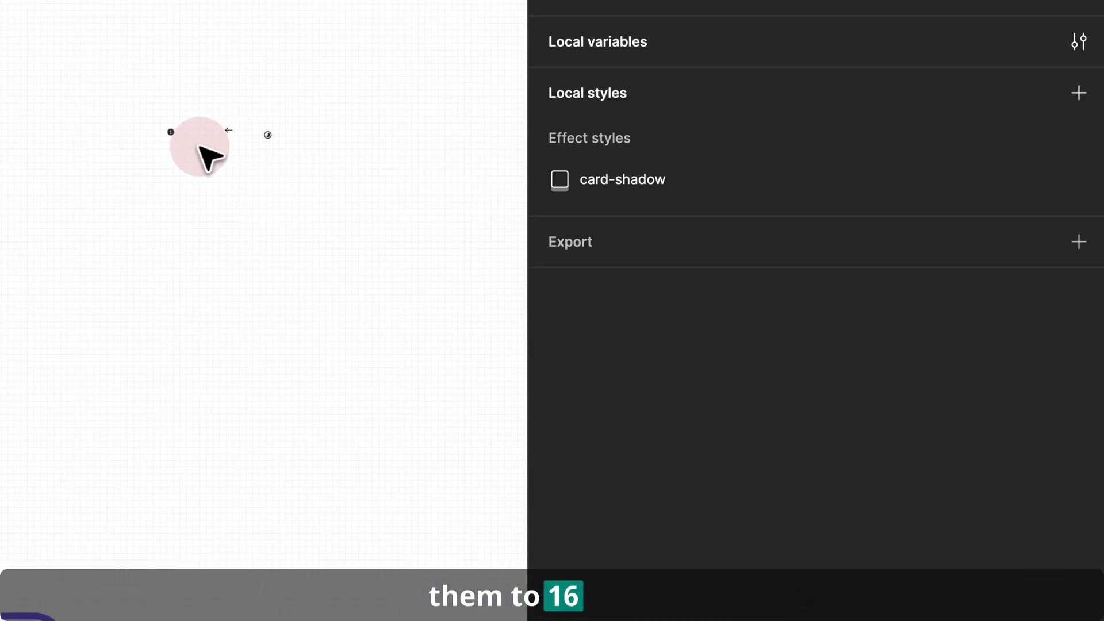
pyautogui.scroll(-3, 200, 158)
pyautogui.hotkey('ctrl', 'z')
pyautogui.hotkey('ctrl', 'z')
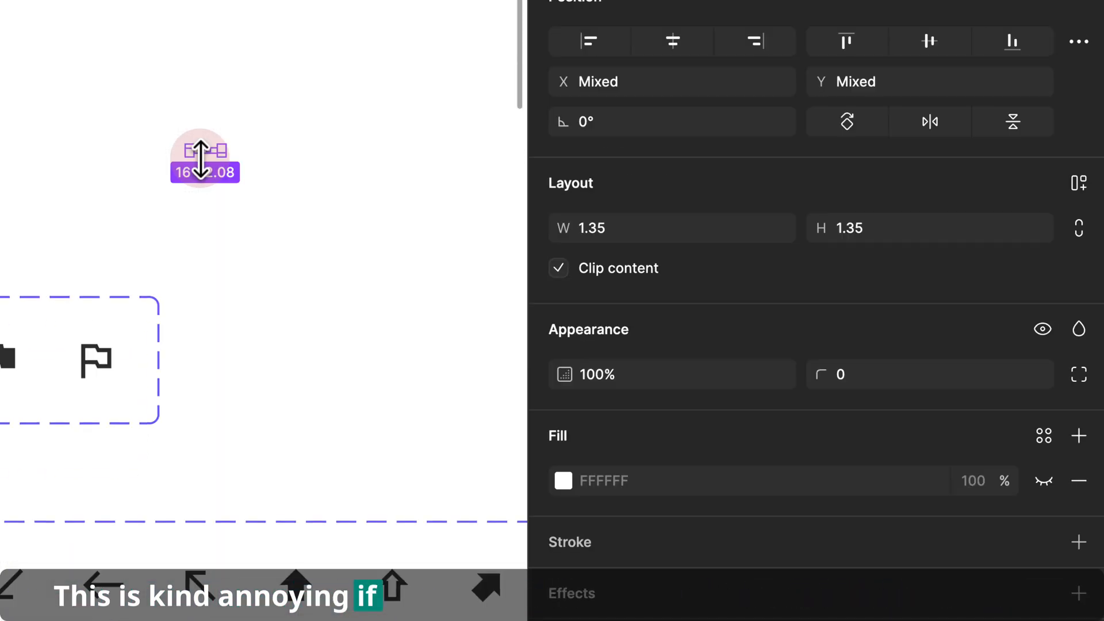
# - Stack the alert, arrow and time icon instances vertically in one column
pyautogui.scroll(-3, 203, 162)
pyautogui.click(214, 198)
pyautogui.moveTo(114, 185); pyautogui.dragTo(174, 214)
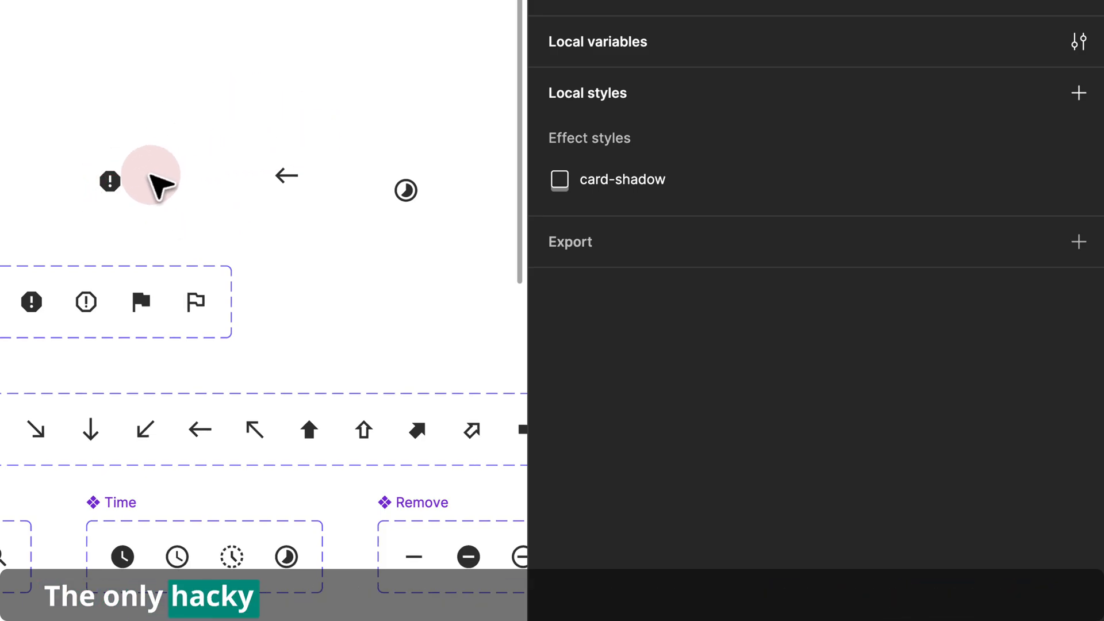
pyautogui.click(115, 179)
pyautogui.moveTo(115, 178); pyautogui.dragTo(314, 67)
pyautogui.moveTo(284, 164); pyautogui.dragTo(307, 104)
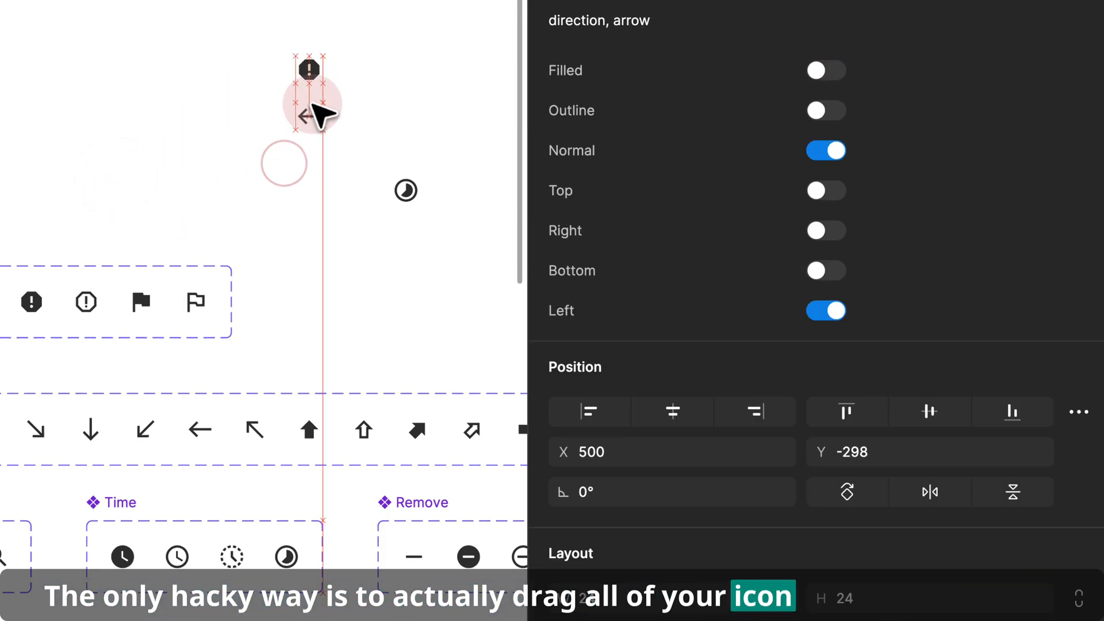
pyautogui.moveTo(404, 188); pyautogui.dragTo(319, 167)
pyautogui.moveTo(259, 197)
pyautogui.mouseDown()
pyautogui.moveTo(365, 30)
pyautogui.moveTo(254, 178)
pyautogui.moveTo(248, 209)
pyautogui.mouseUp()
# - Scale the stacked icon column down so each icon is 16 × 16
pyautogui.press('k')
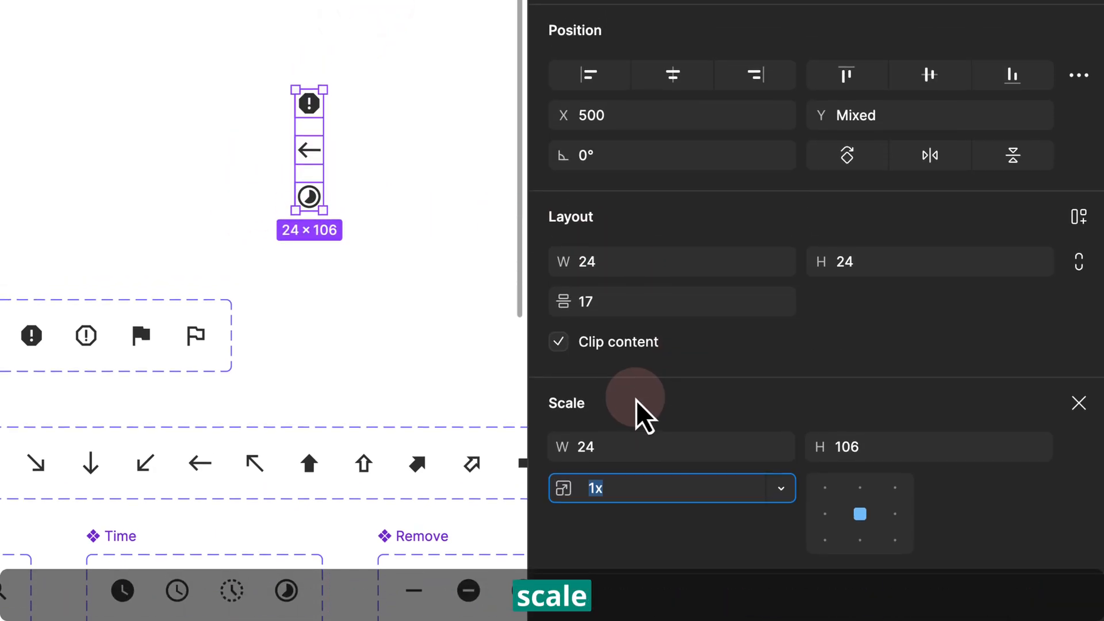
pyautogui.click(620, 413)
pyautogui.press('Return')
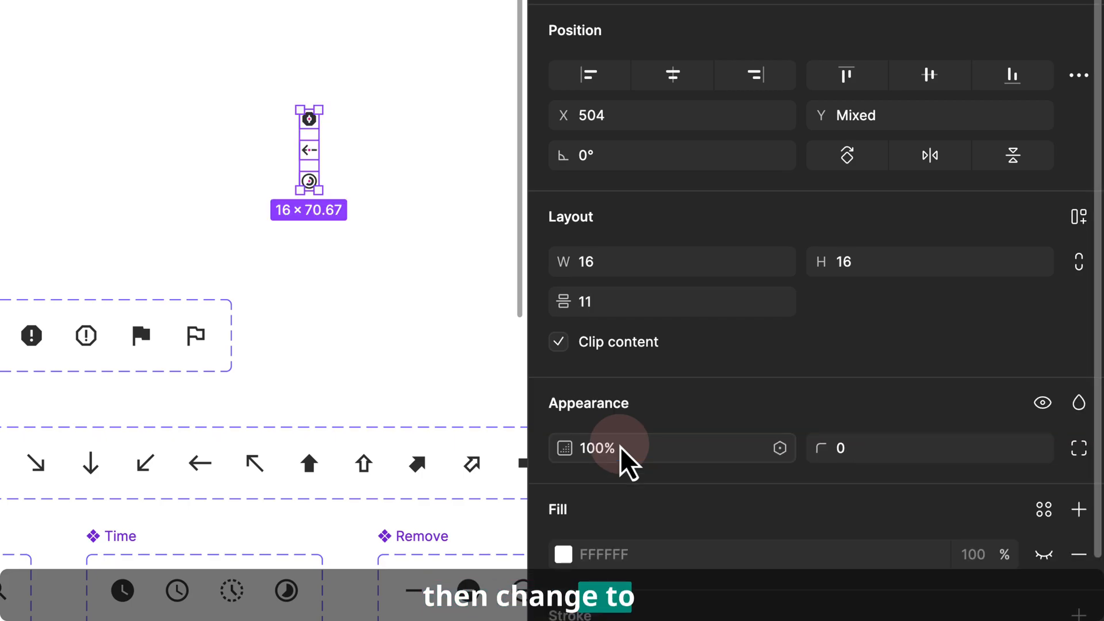
# - Select each resized icon in turn to inspect it
pyautogui.click(455, 183)
pyautogui.scroll(3, 362, 128)
pyautogui.click(286, 115)
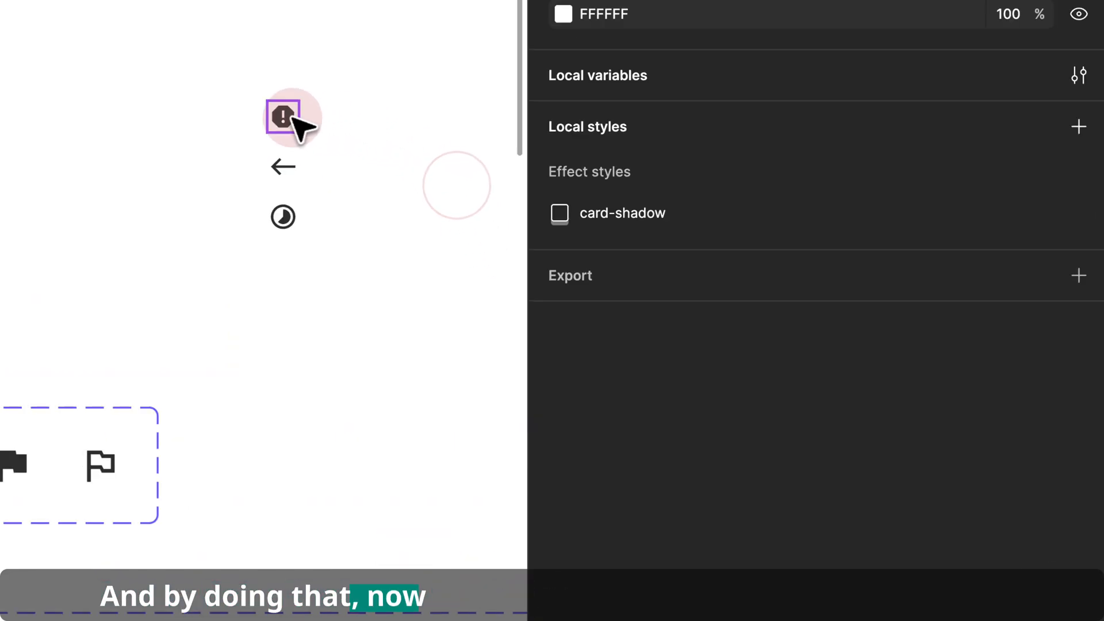
pyautogui.click(284, 172)
pyautogui.click(283, 218)
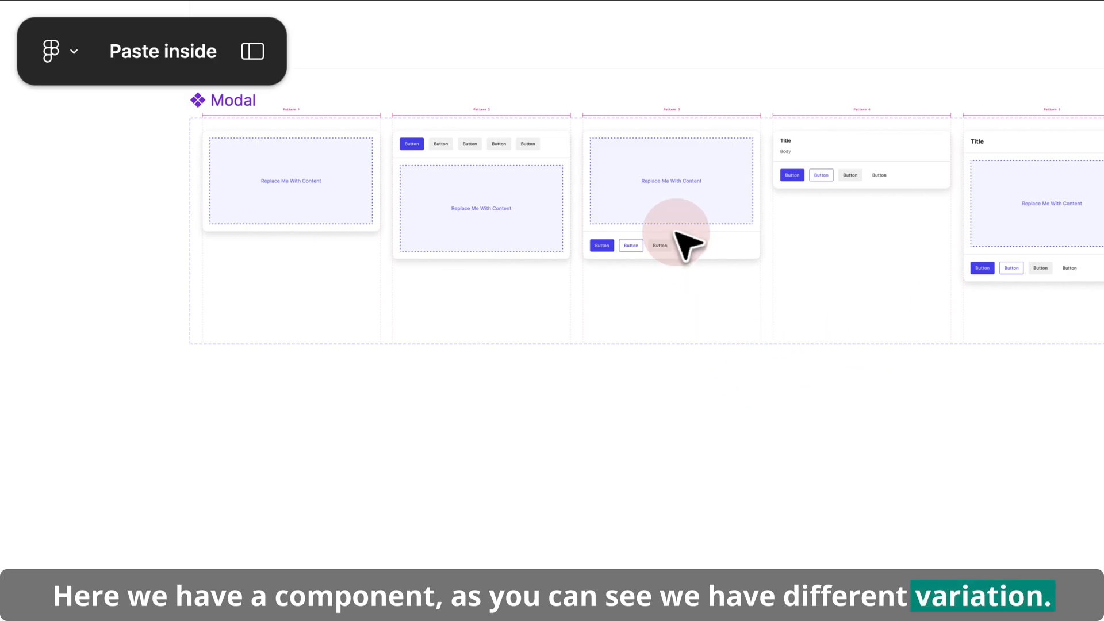
# - Place a Modal instance of type Pattern 3 on the canvas and enlarge it to about 1963 × 1061
pyautogui.moveTo(671, 207); pyautogui.dragTo(691, 511)
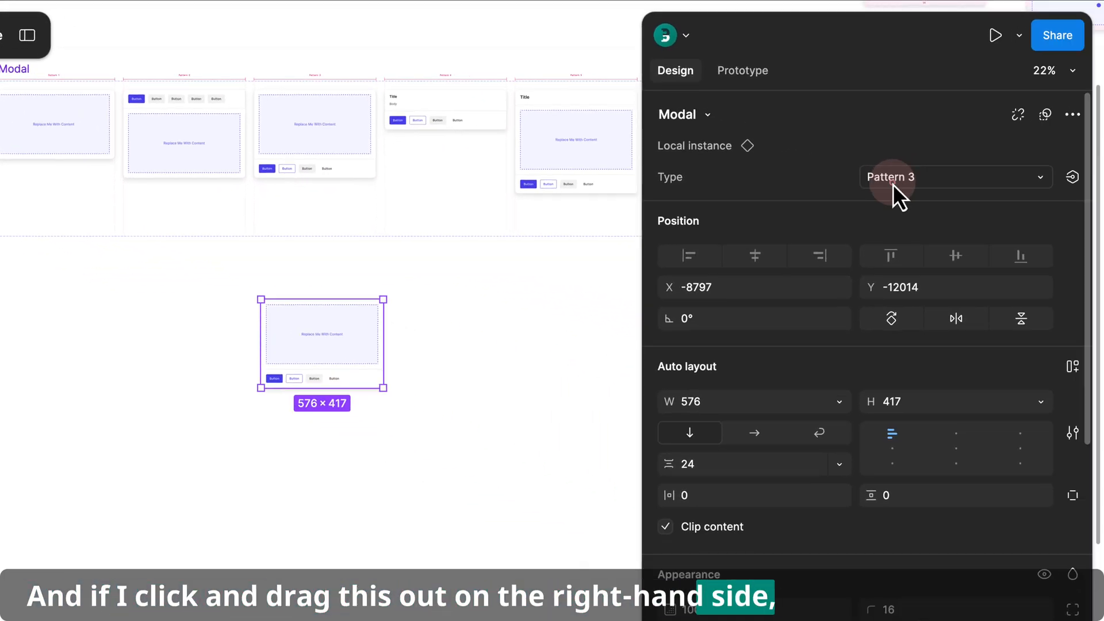
pyautogui.click(1103, 232)
pyautogui.click(924, 177)
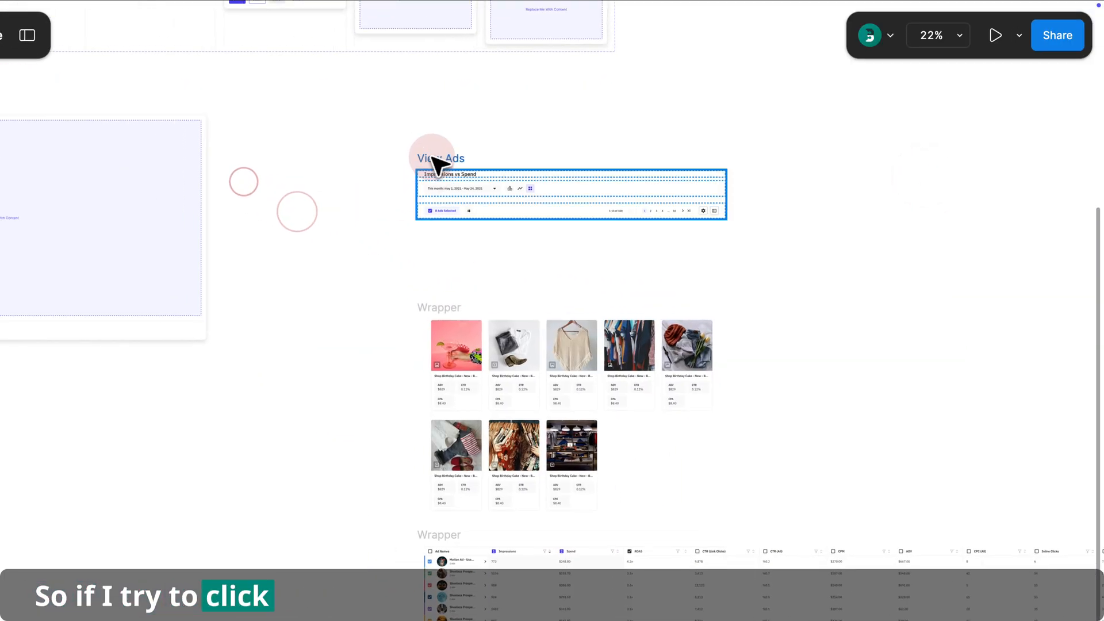
pyautogui.moveTo(437, 165); pyautogui.dragTo(226, 263)
pyautogui.moveTo(290, 248); pyautogui.dragTo(567, 285)
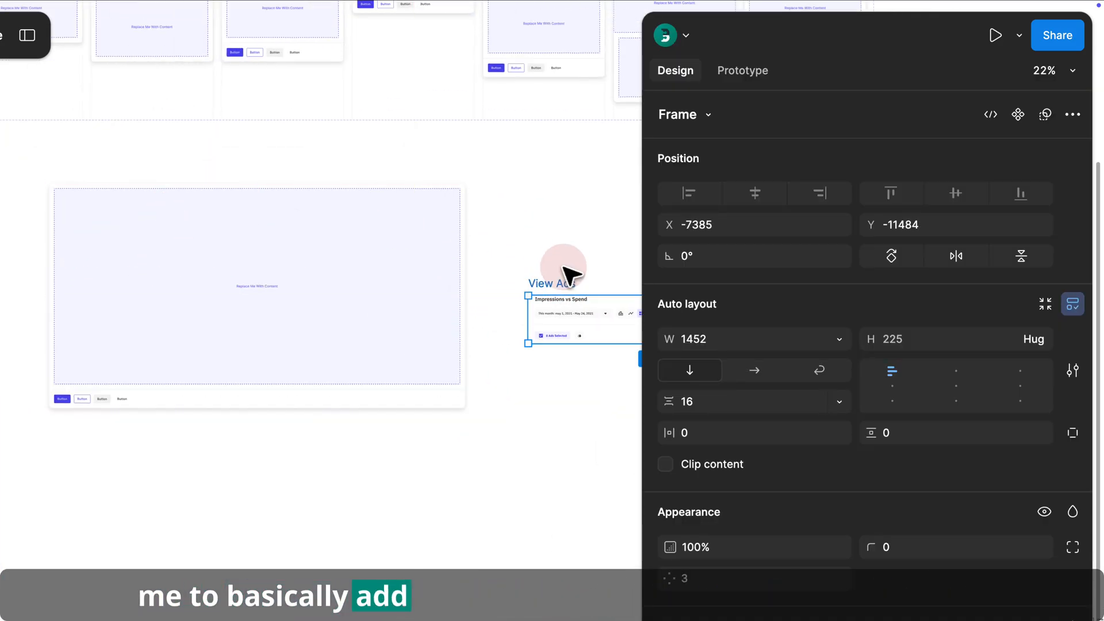
# - Try to replace the Modal instance's placeholder with the copied View Ads frame using Paste to replace
pyautogui.click(416, 224)
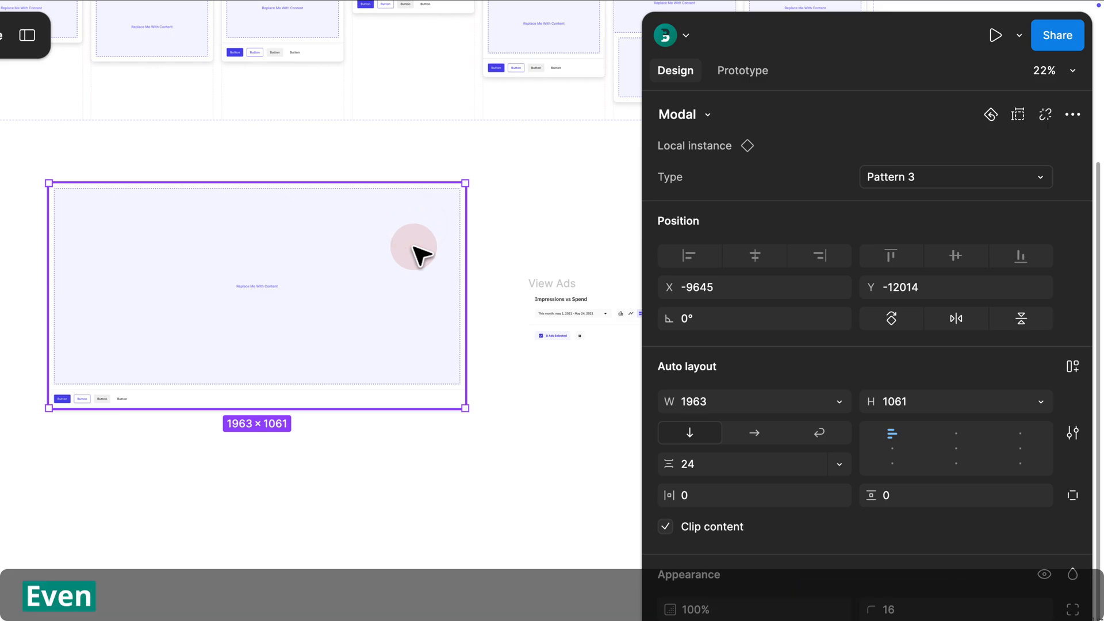
pyautogui.click(567, 254)
pyautogui.moveTo(567, 255); pyautogui.dragTo(459, 236)
pyautogui.click(461, 264)
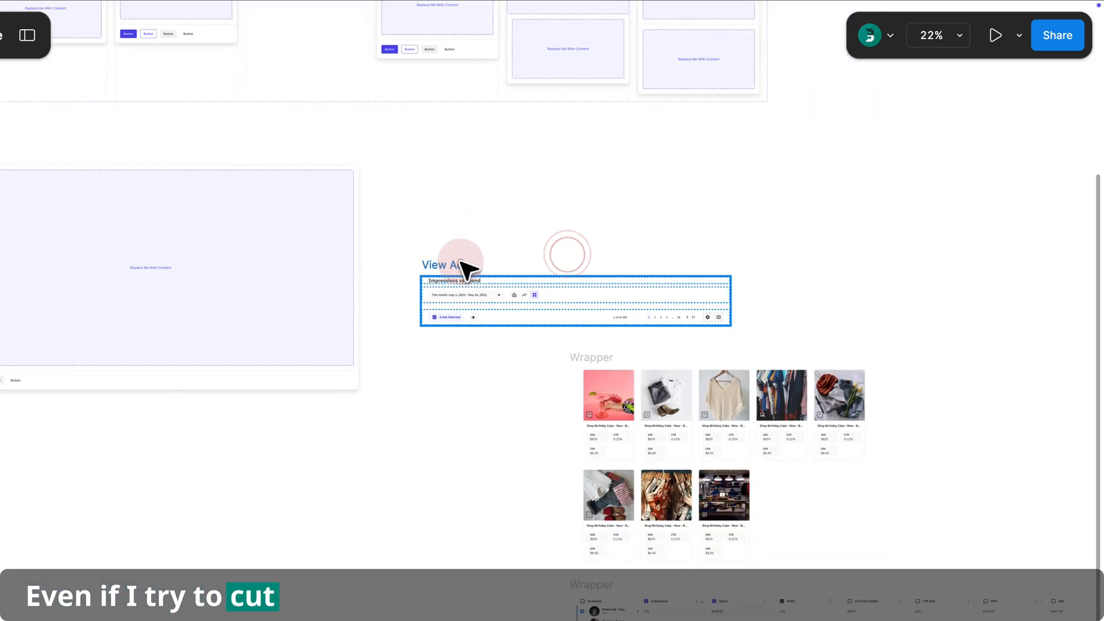
pyautogui.click(306, 222)
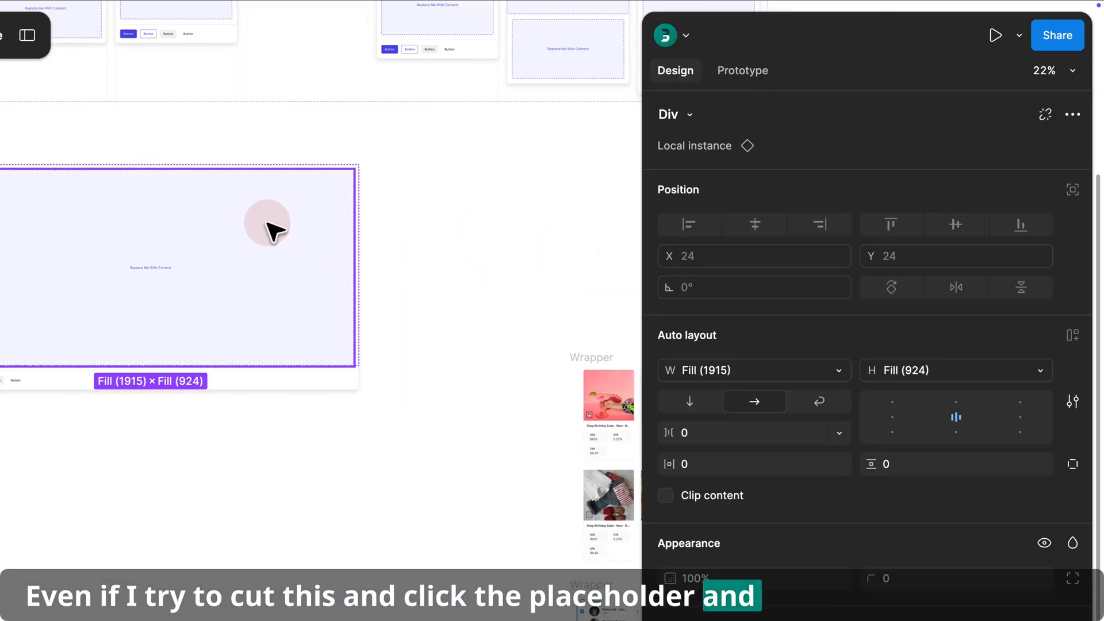
pyautogui.press('super+k')
pyautogui.write('paste t')
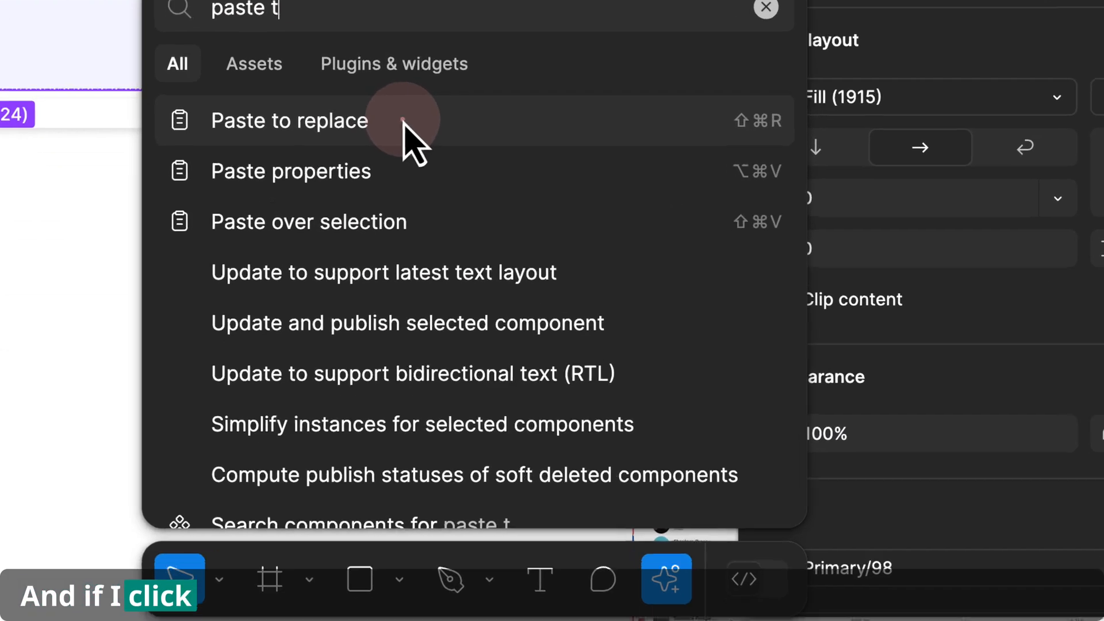
pyautogui.click(383, 384)
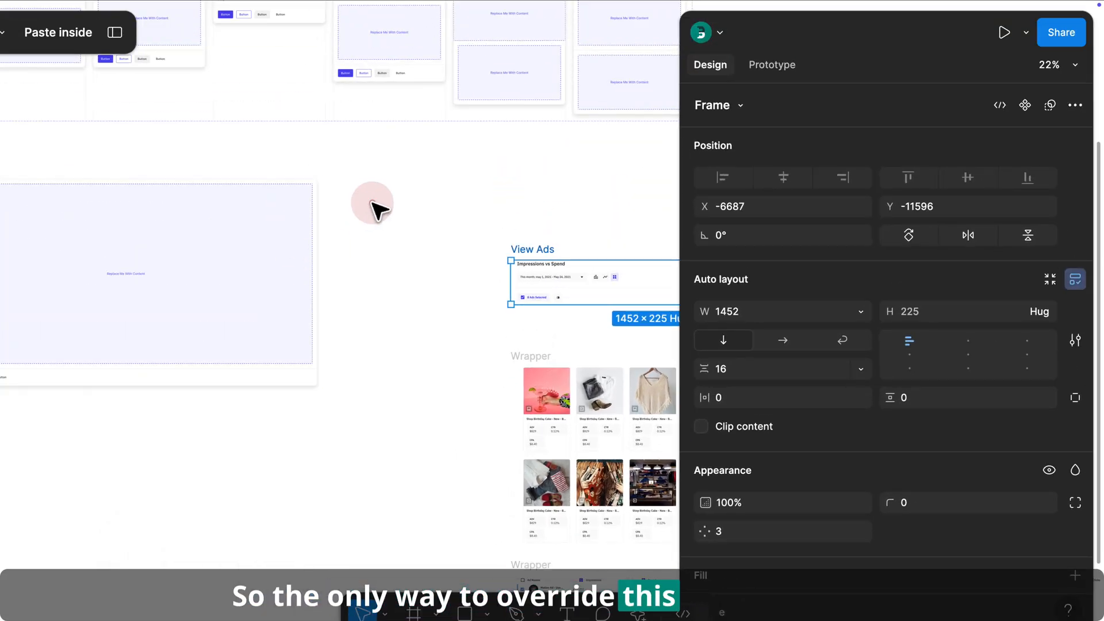
# - Detach the Modal instance
pyautogui.click(372, 202)
pyautogui.moveTo(331, 211); pyautogui.dragTo(520, 167)
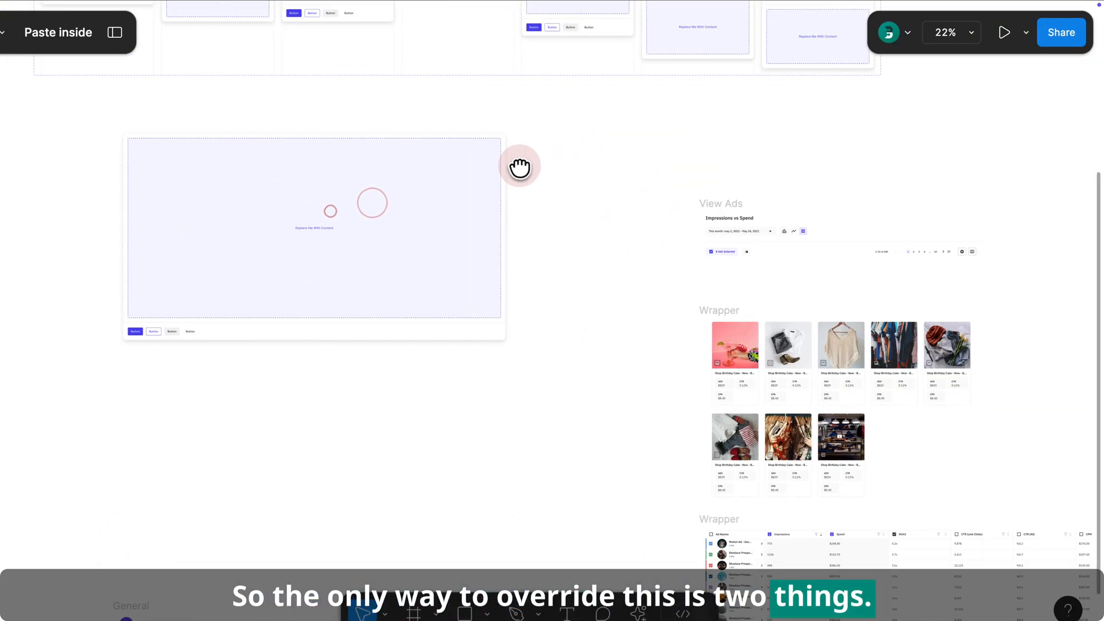
pyautogui.click(381, 181)
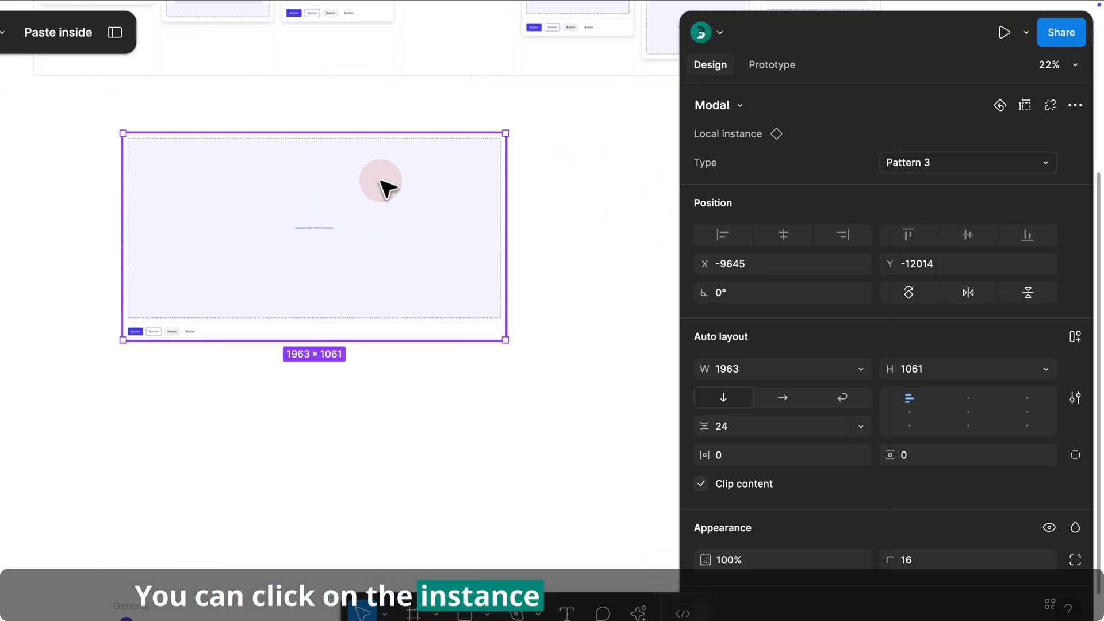
pyautogui.press('super+k')
pyautogui.write('det')
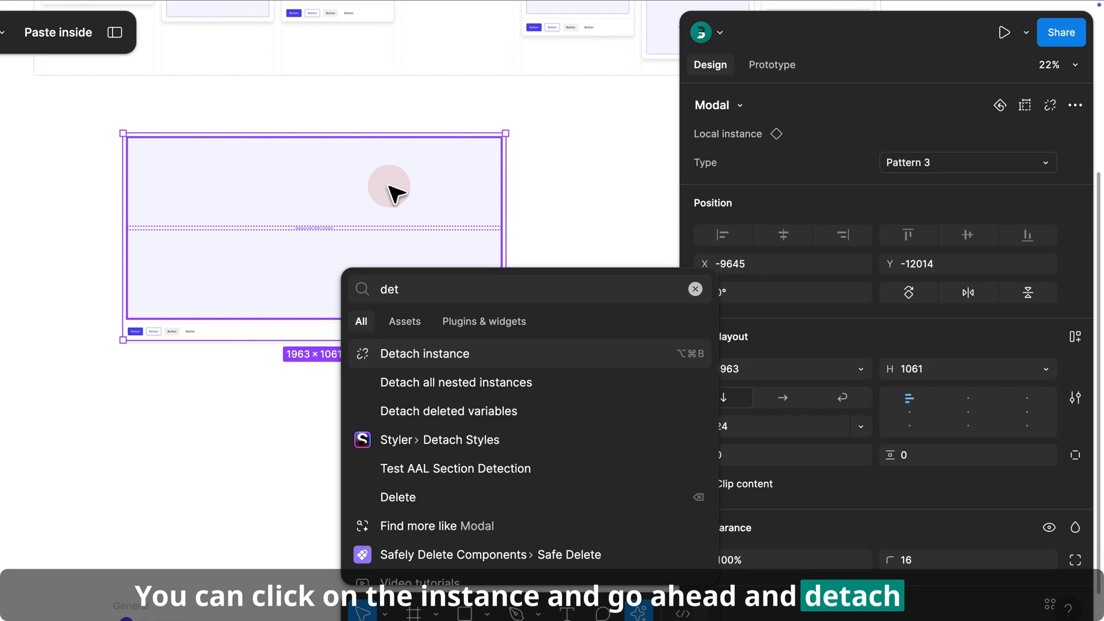
pyautogui.click(446, 351)
# - Copy the View Ads frame and paste it to replace the detached modal's placeholder
pyautogui.click(535, 238)
pyautogui.click(734, 209)
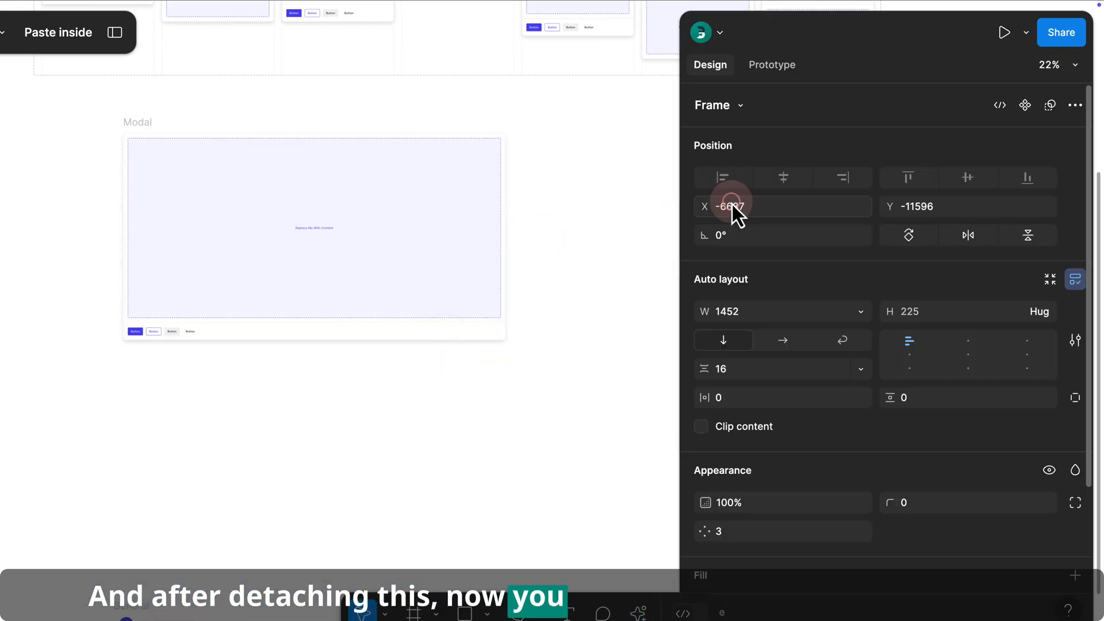
pyautogui.click(550, 202)
pyautogui.click(408, 179)
pyautogui.click(410, 178)
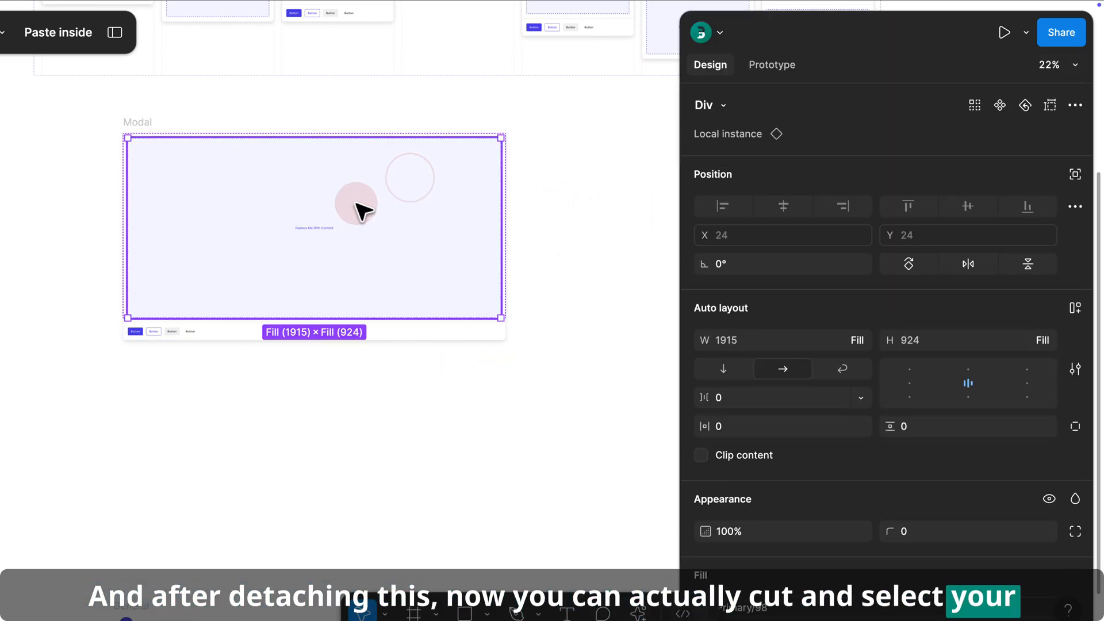
pyautogui.press('super+shift+r')
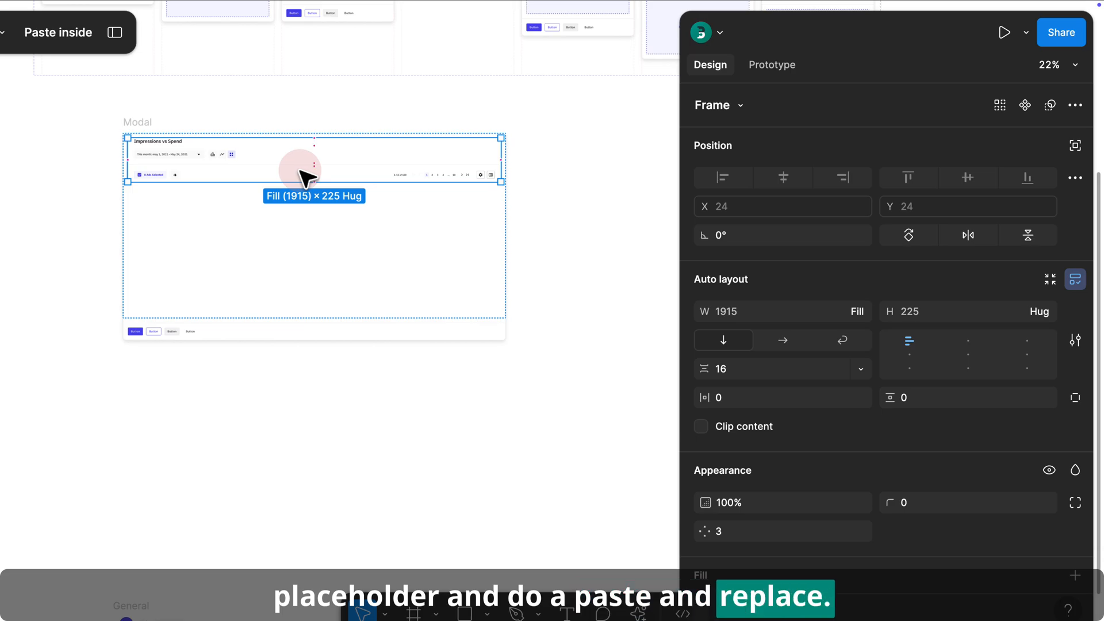
# - Drag the product Wrapper grid into the detached modal below the View Ads content
pyautogui.scroll(-3, 300, 289)
pyautogui.click(426, 372)
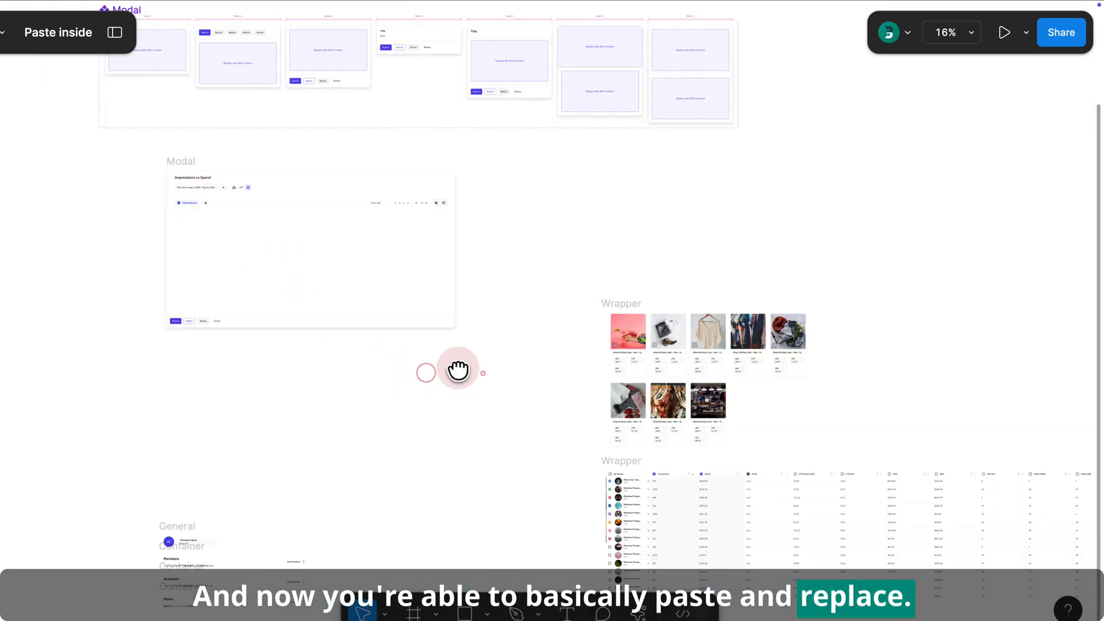
pyautogui.moveTo(483, 374); pyautogui.dragTo(409, 364)
pyautogui.click(99, 148)
pyautogui.moveTo(385, 317); pyautogui.dragTo(439, 390)
pyautogui.click(553, 279)
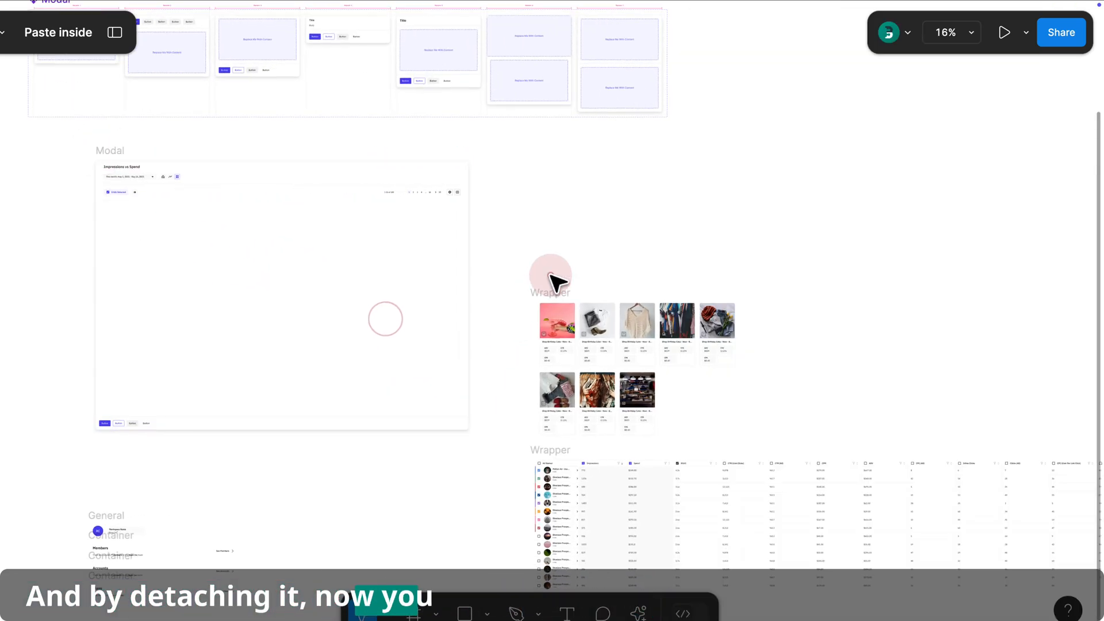
pyautogui.click(552, 291)
pyautogui.moveTo(552, 291); pyautogui.dragTo(258, 218)
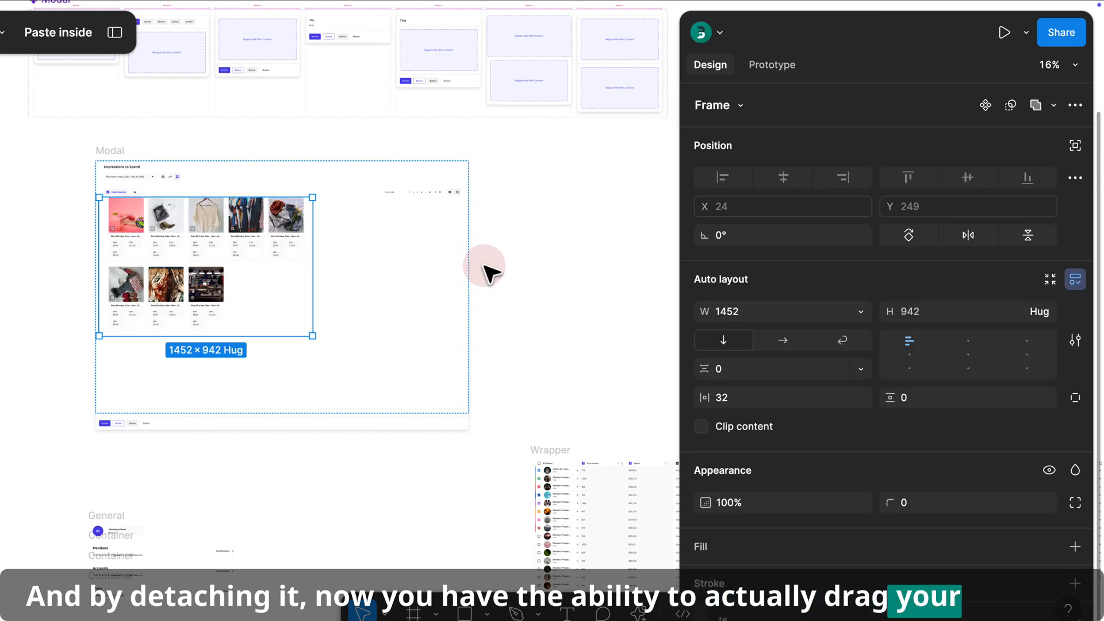
pyautogui.moveTo(561, 324); pyautogui.dragTo(532, 227)
pyautogui.moveTo(523, 365); pyautogui.dragTo(281, 270)
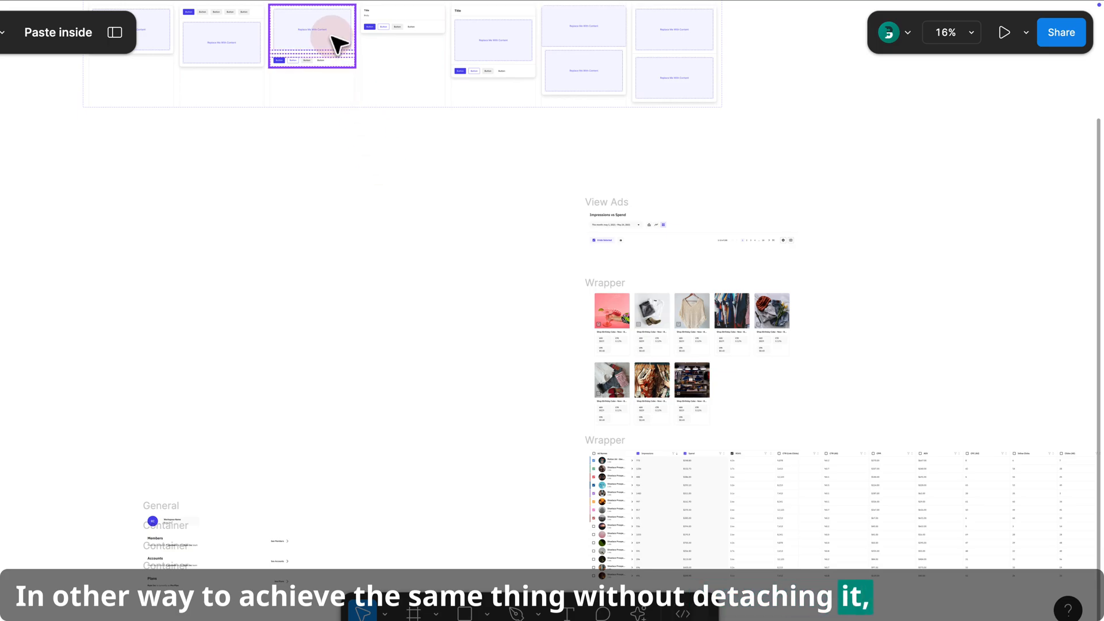
# - Place another Modal instance and add an instance swap property named Instance to the component's placeholder Div
pyautogui.moveTo(339, 43); pyautogui.dragTo(357, 275)
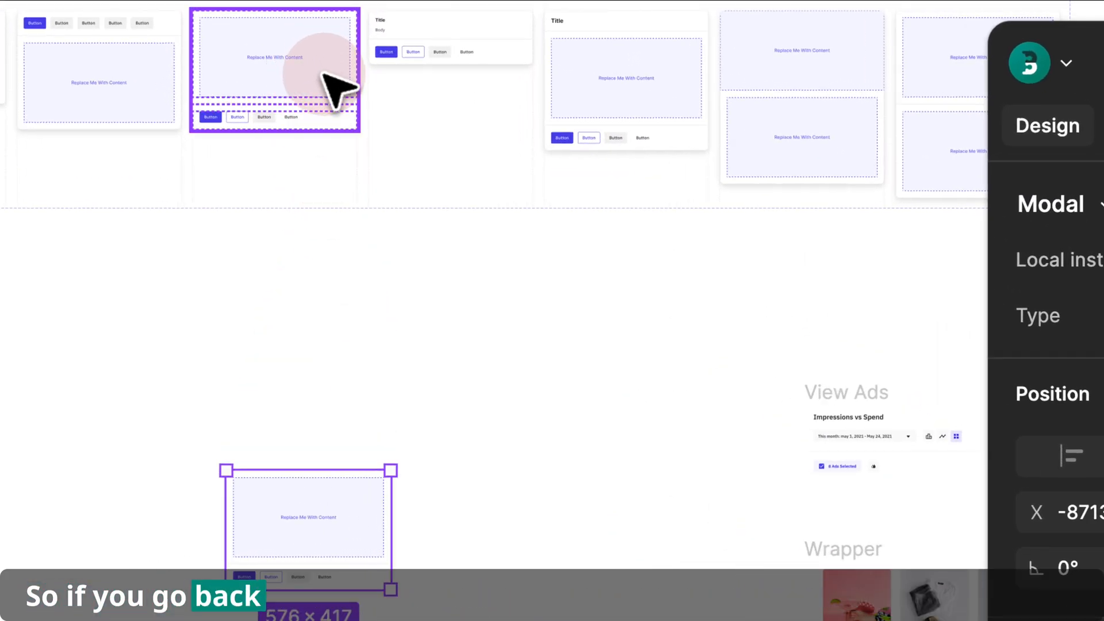
pyautogui.click(324, 74)
pyautogui.click(305, 73)
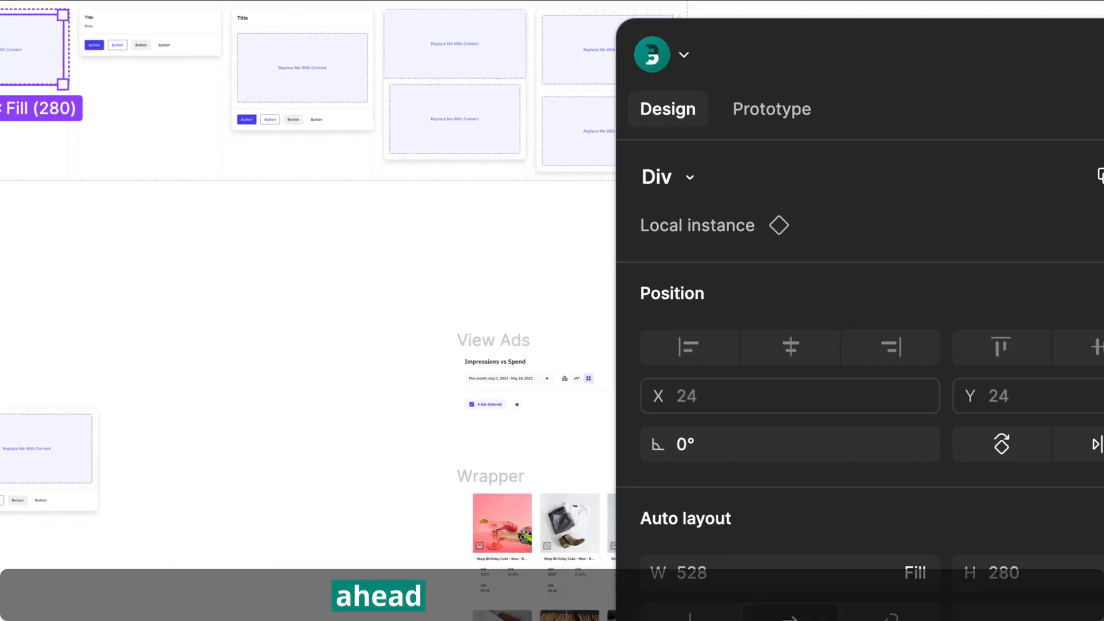
pyautogui.click(981, 165)
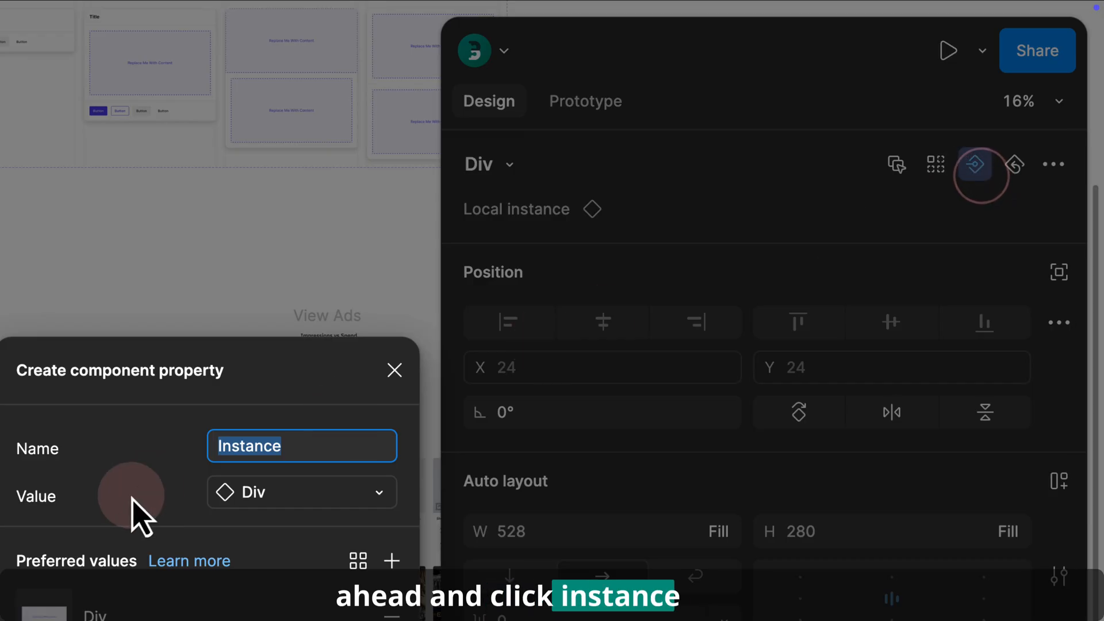
pyautogui.click(394, 604)
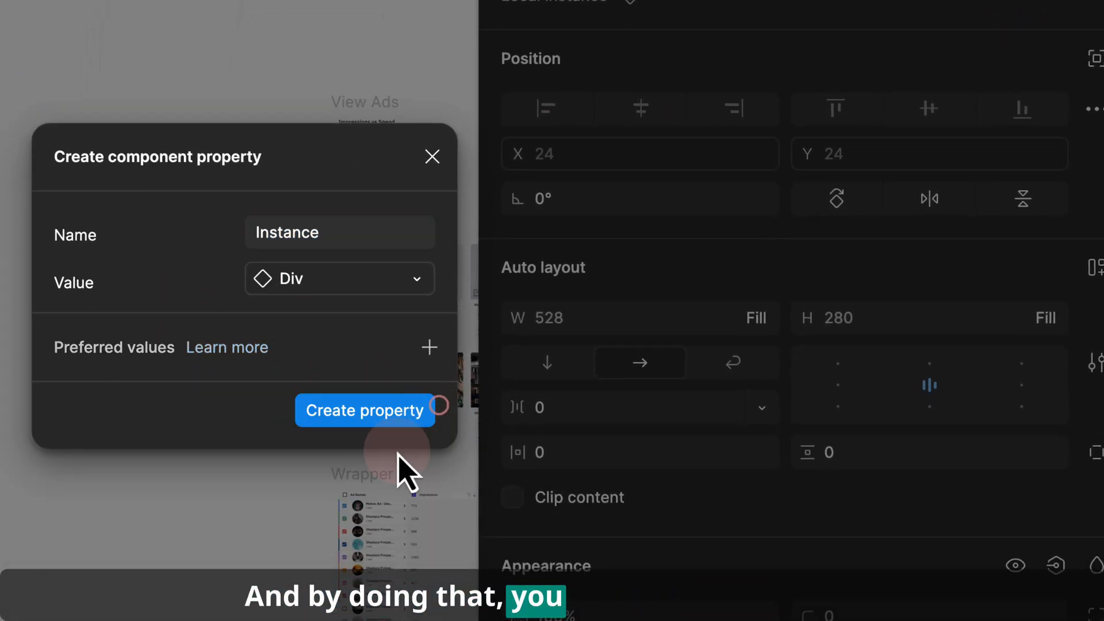
pyautogui.click(361, 620)
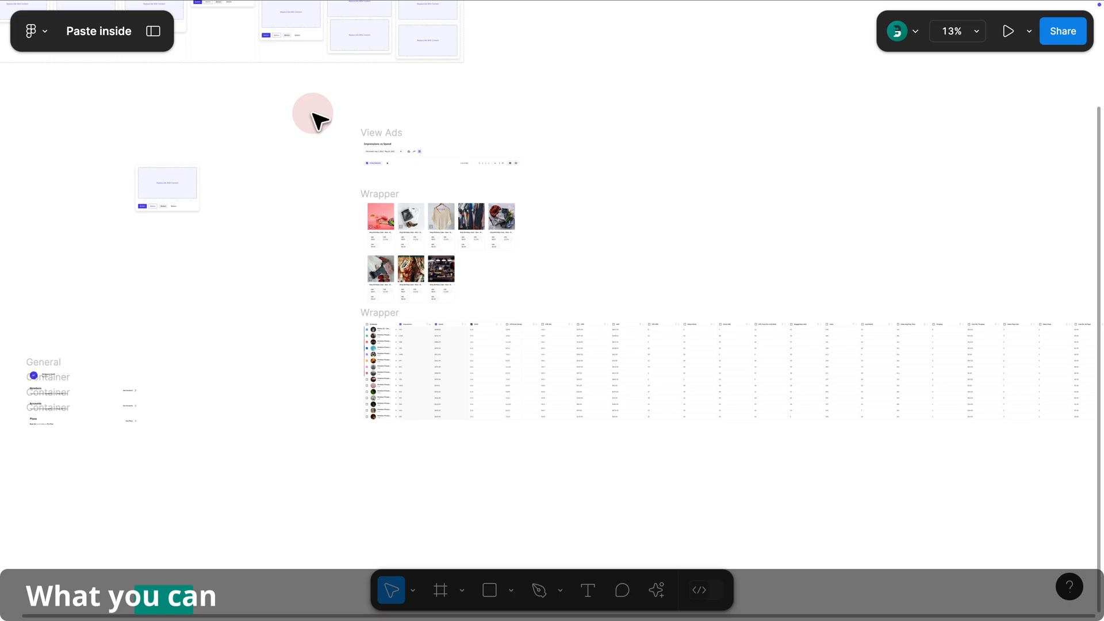
# - Select the View Ads and Wrapper frames and wrap them in an auto layout frame
pyautogui.moveTo(318, 104); pyautogui.dragTo(587, 317)
pyautogui.hotkey('shift', 'a')
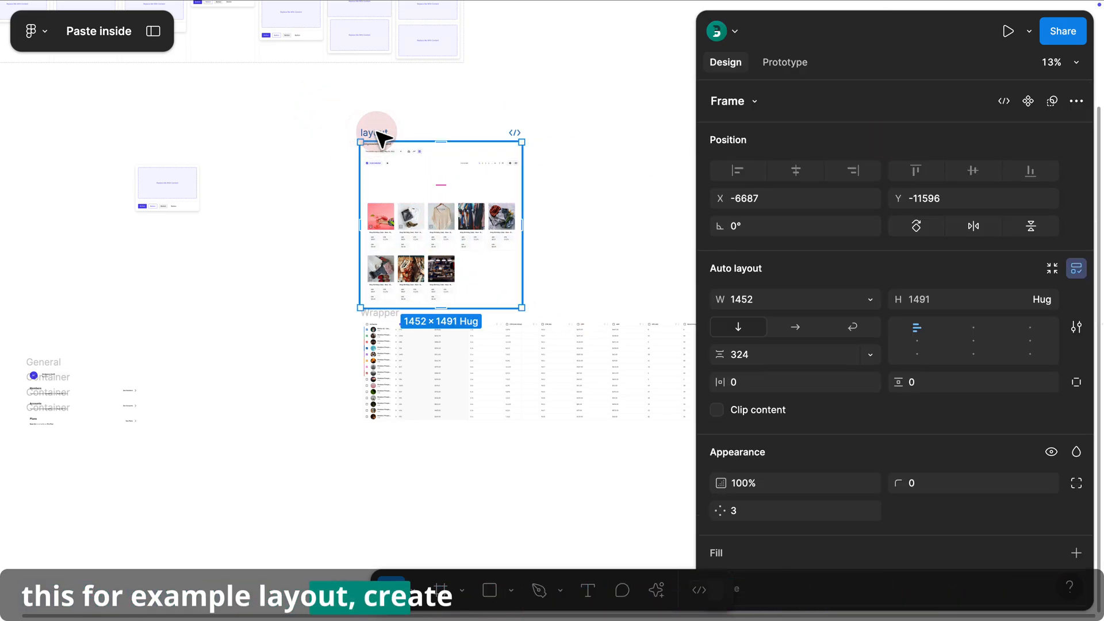
# - Turn the auto layout frame named layout into a component
pyautogui.click(1028, 101)
pyautogui.click(184, 128)
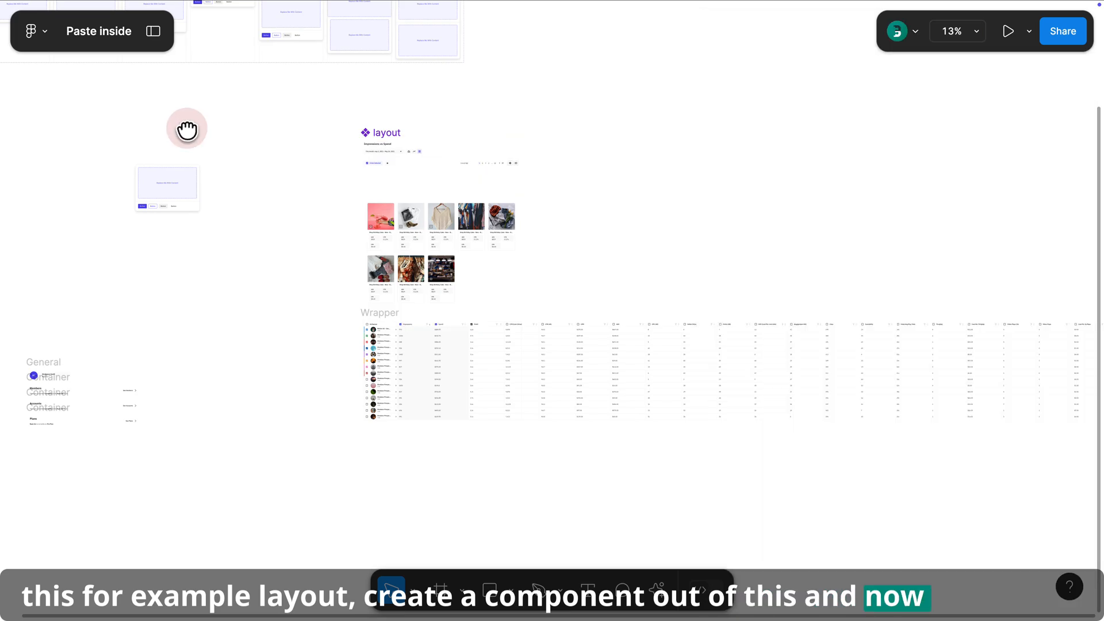
# - Swap the Modal instance's Instance property from Div to the layout component
pyautogui.scroll(3, 322, 201)
pyautogui.click(402, 264)
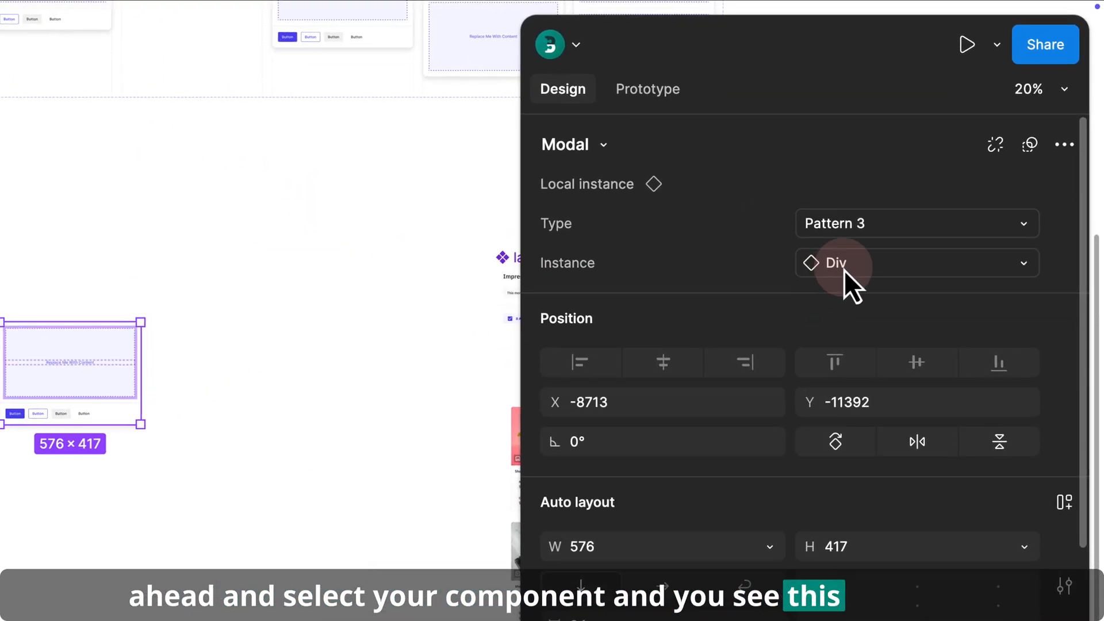
pyautogui.click(923, 188)
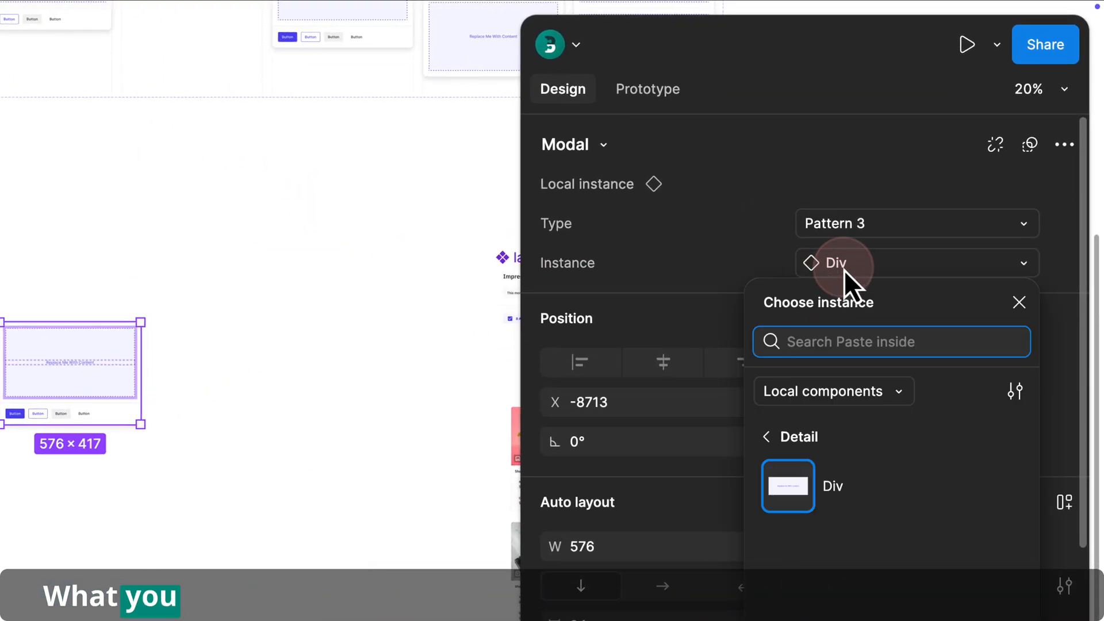
pyautogui.write('layout')
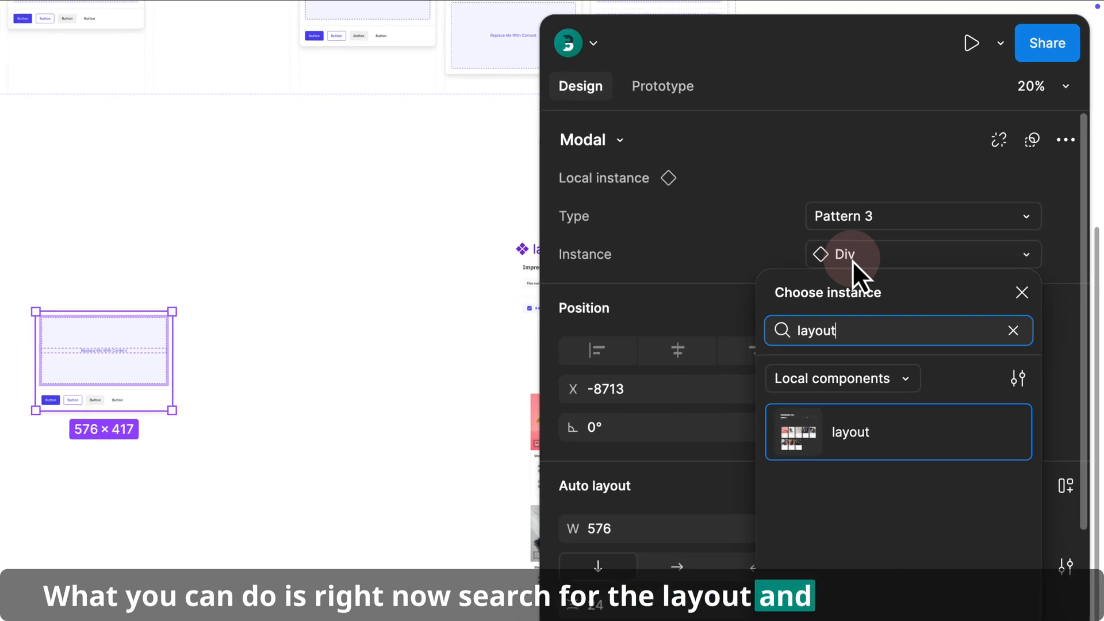
pyautogui.click(863, 434)
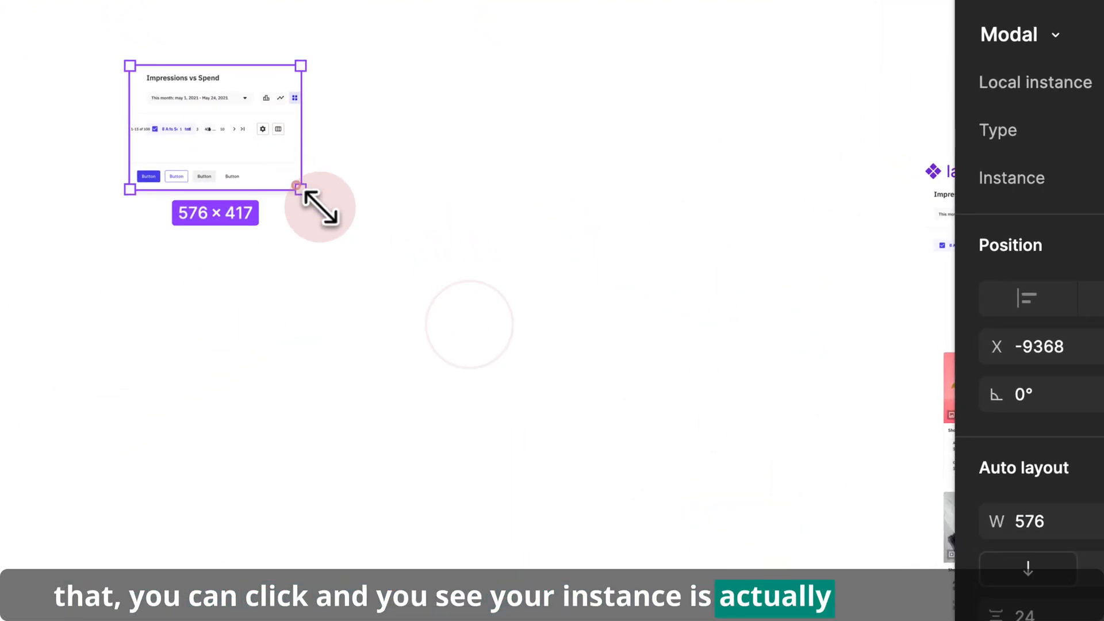
# - Enlarge the Modal instance to about 2139 × 1804 so the swapped layout content fits
pyautogui.moveTo(430, 297); pyautogui.dragTo(764, 599)
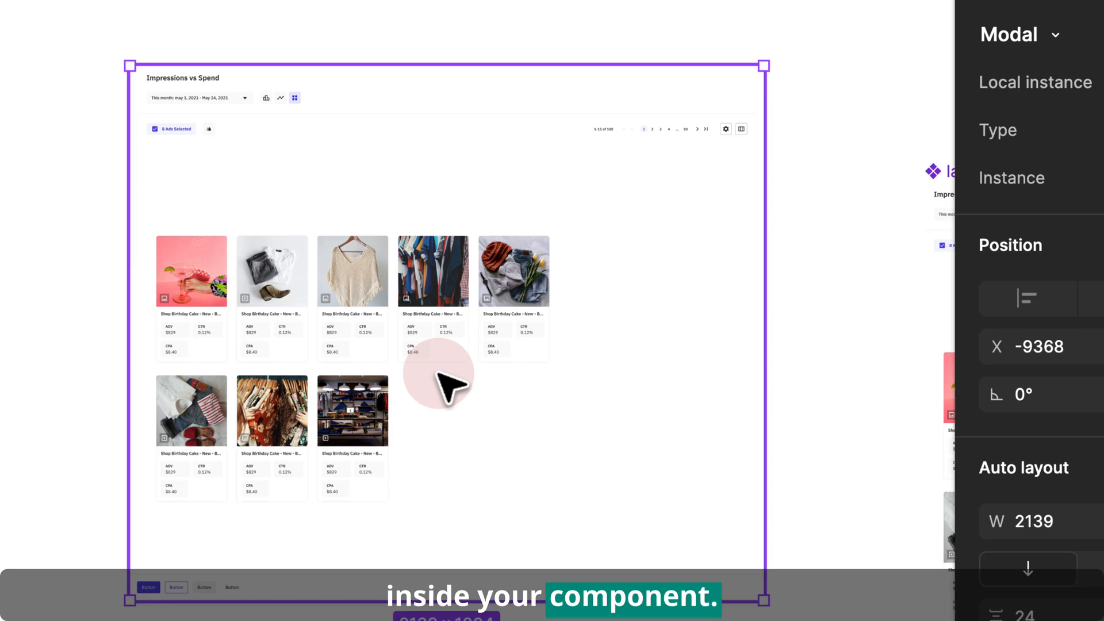
pyautogui.click(633, 214)
pyautogui.moveTo(634, 216); pyautogui.dragTo(557, 168)
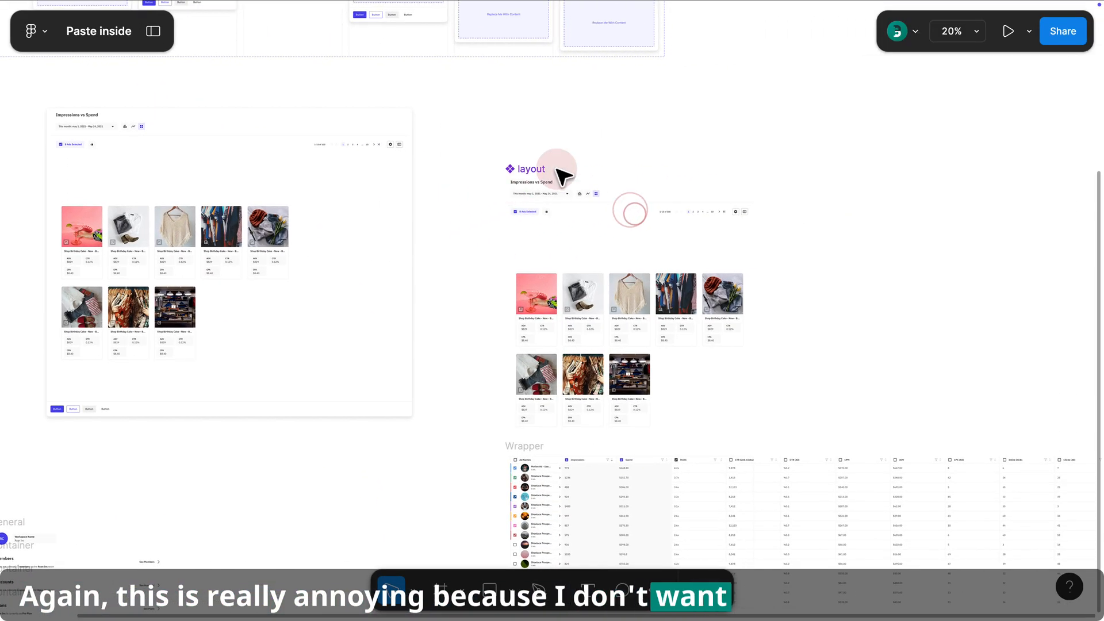
pyautogui.click(532, 170)
pyautogui.moveTo(496, 287); pyautogui.dragTo(587, 221)
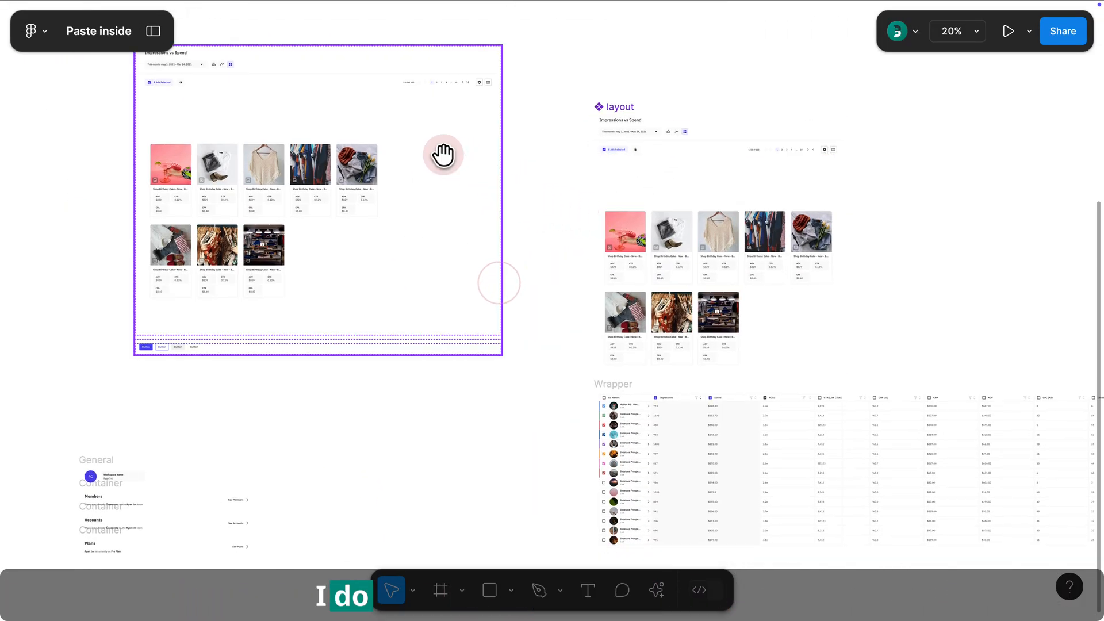
pyautogui.moveTo(422, 151); pyautogui.dragTo(505, 241)
pyautogui.click(378, 230)
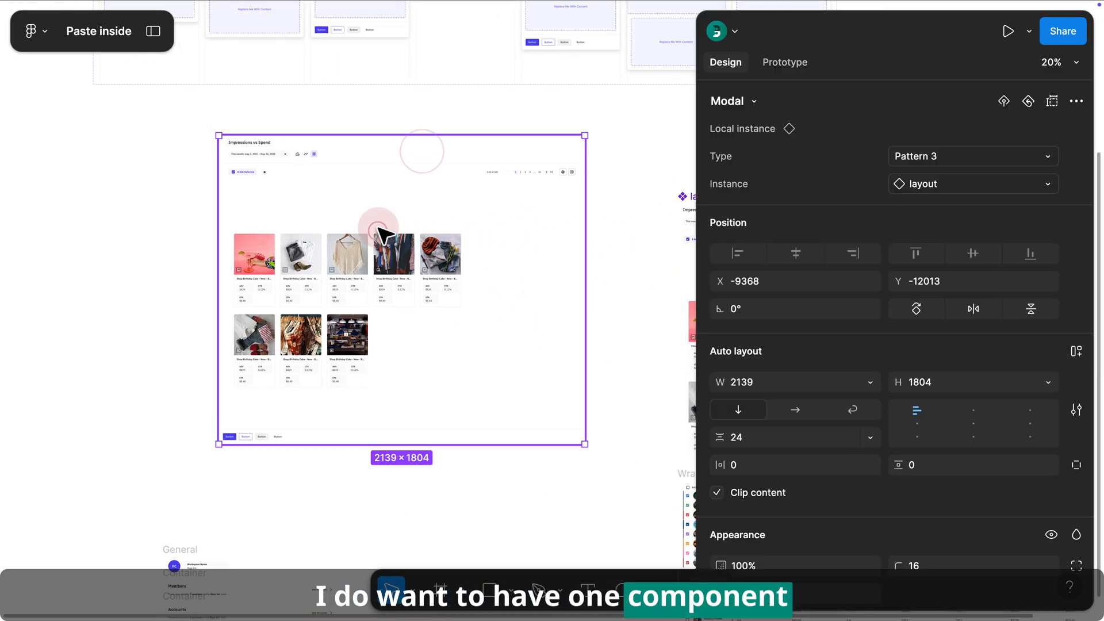
# - Select the nested layout instance inside the modal and examine its fill sizing against the layout component
pyautogui.click(637, 175)
pyautogui.moveTo(560, 118); pyautogui.dragTo(373, 138)
pyautogui.click(387, 165)
pyautogui.click(581, 271)
pyautogui.click(339, 260)
pyautogui.click(341, 262)
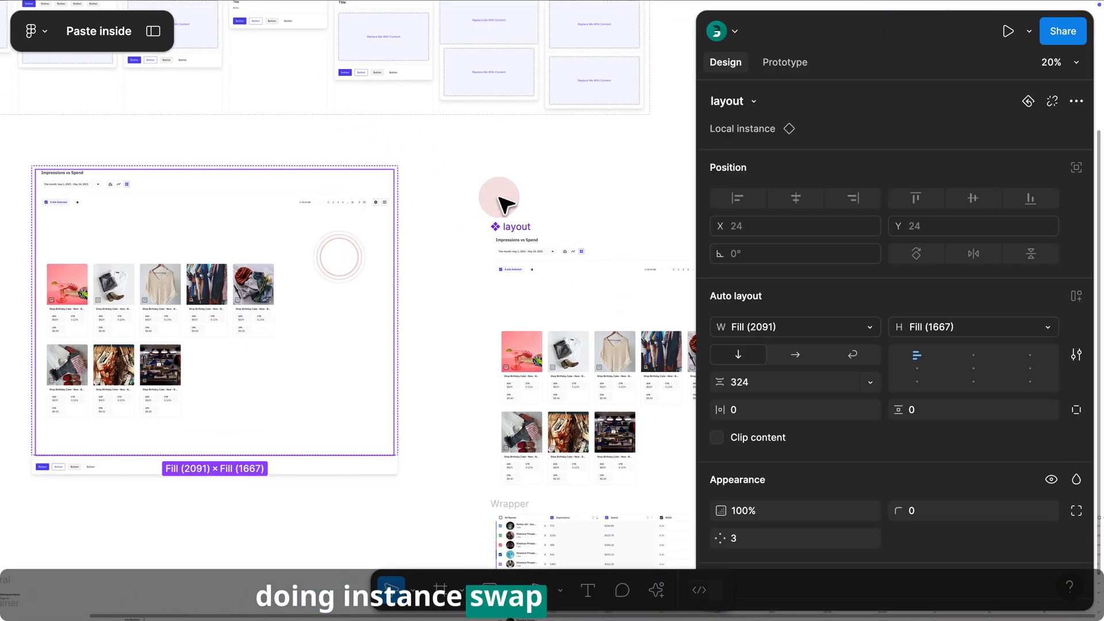
pyautogui.click(514, 227)
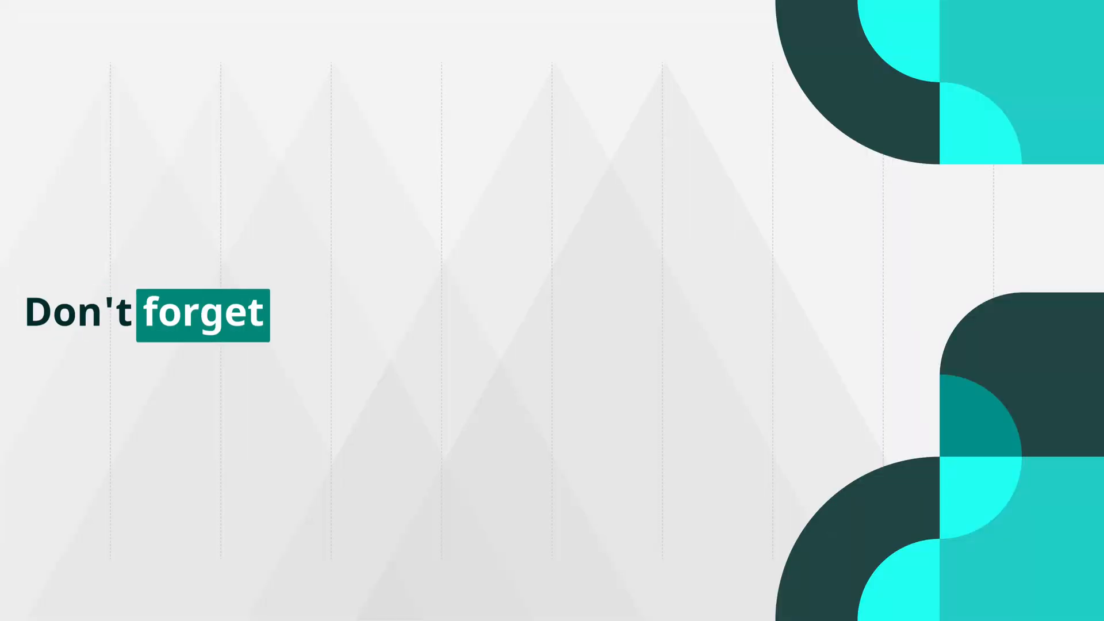